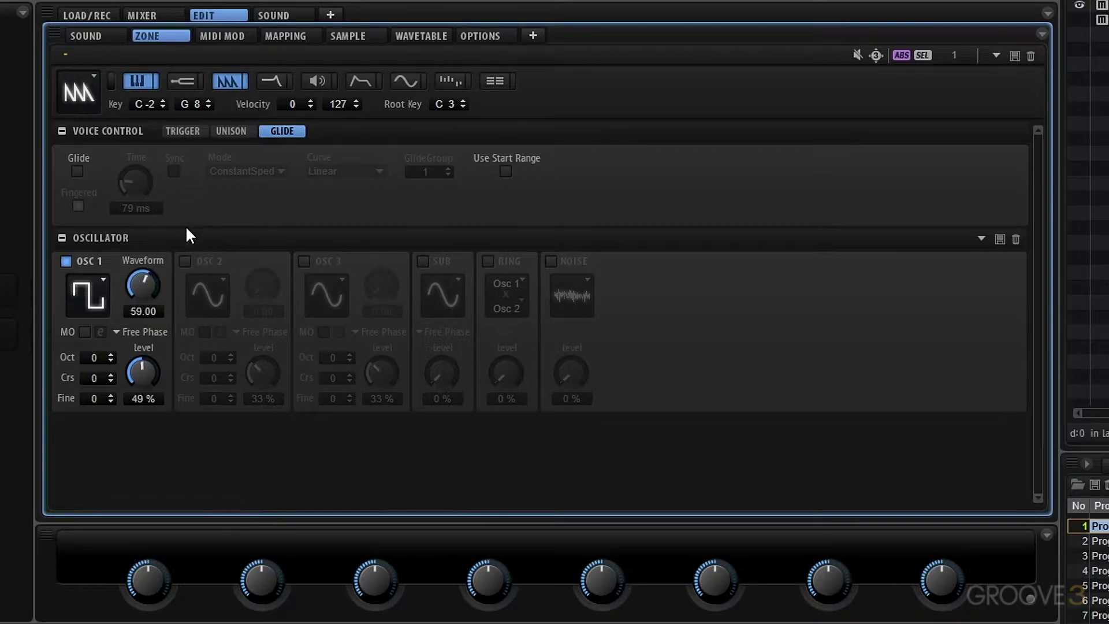
Step: Set oscillator 1 to Sine Sync and sweep its Waveform value down to 0 and back up
scroll(146, 289, up, 3)
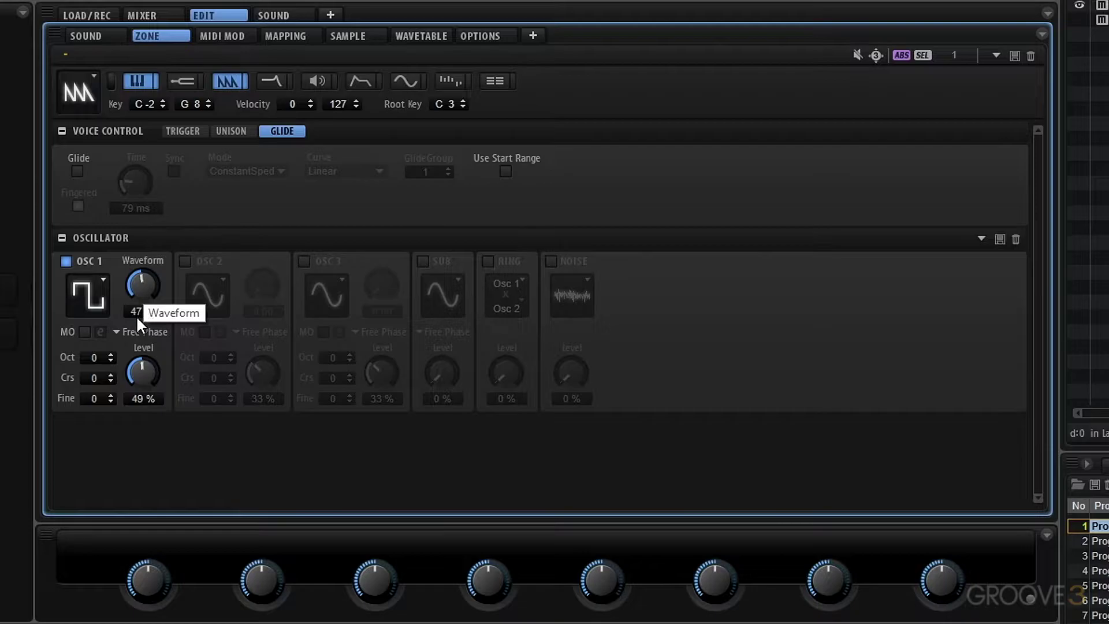
click(107, 303)
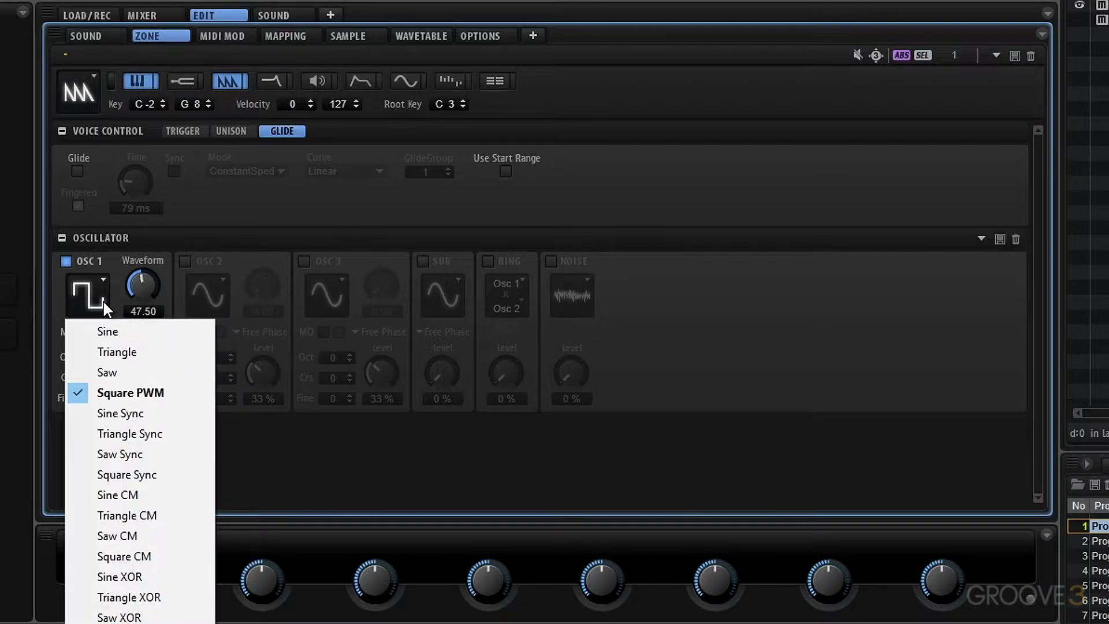
click(144, 414)
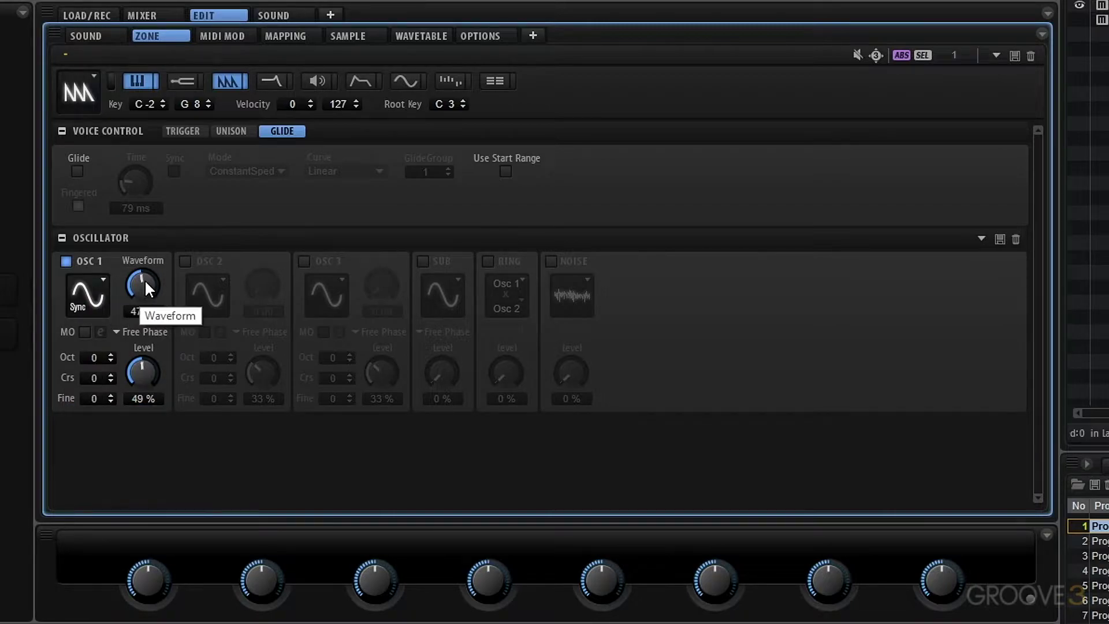
mouse_move(145, 279)
mouse_down()
mouse_move(146, 352)
mouse_move(133, 340)
mouse_move(149, 168)
mouse_move(136, 286)
mouse_up()
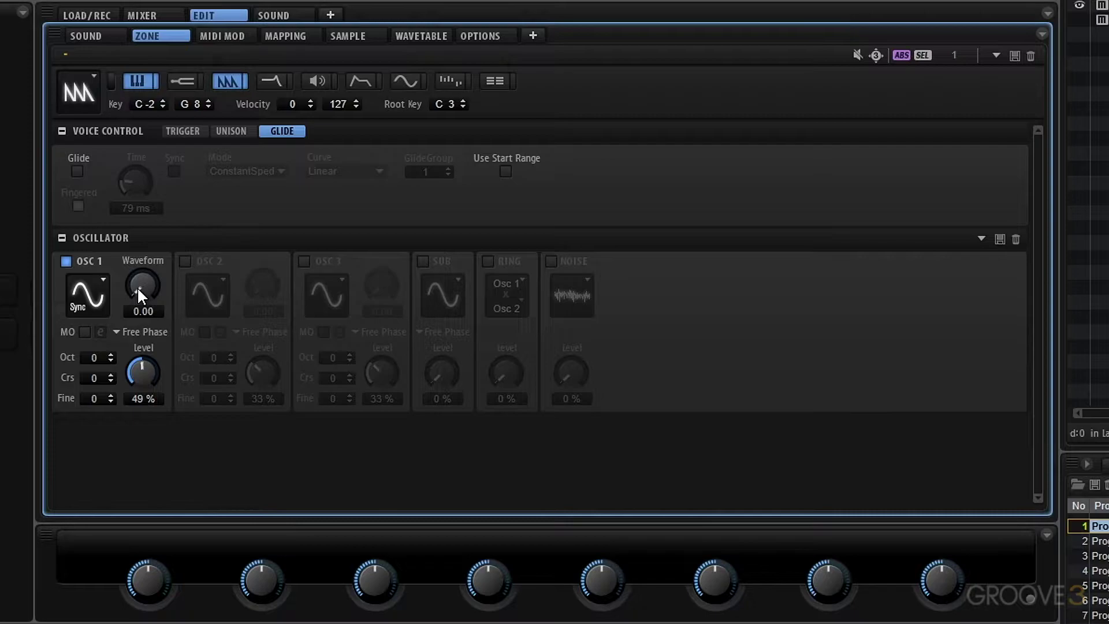
mouse_move(137, 286)
mouse_down()
mouse_move(145, 115)
mouse_move(113, 259)
mouse_move(143, 224)
mouse_move(152, 128)
mouse_move(141, 276)
mouse_move(153, 281)
mouse_up()
Step: Set oscillator 1 to Saw Sync and sweep its Waveform value up and down, ending at 4.35
click(85, 285)
click(122, 453)
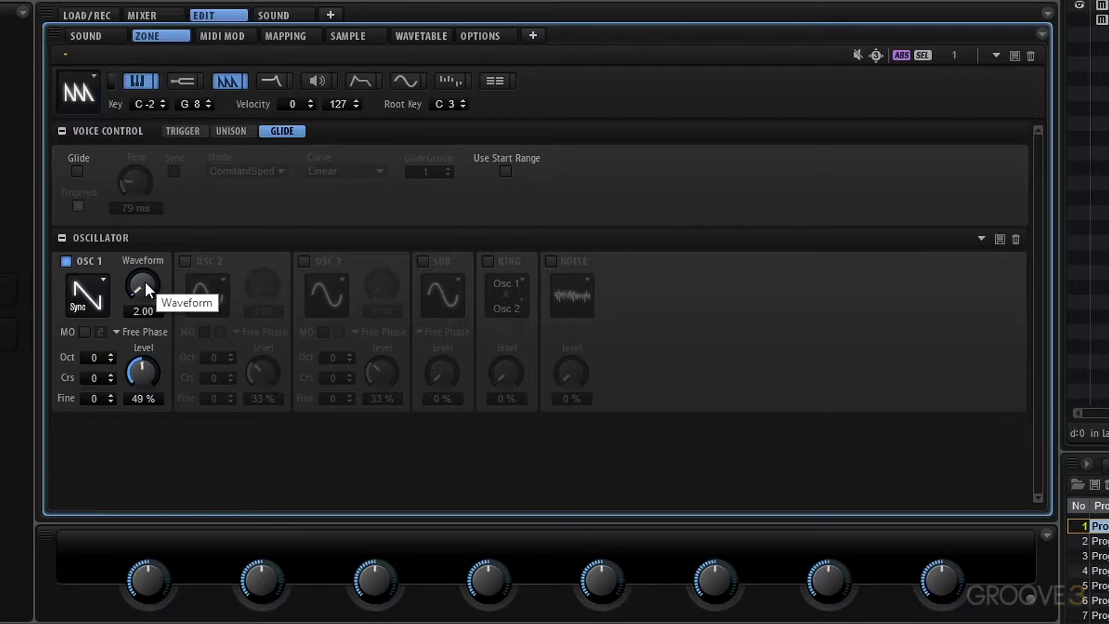
drag(144, 279, 144, 279)
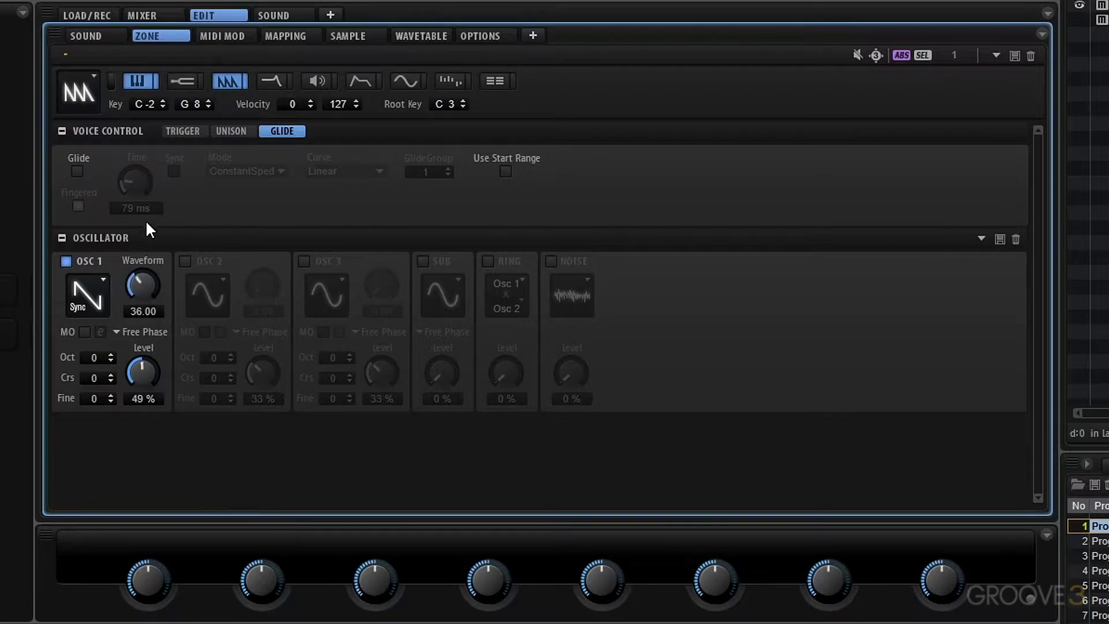
ctrl+click(141, 287)
drag(143, 290, 203, 341)
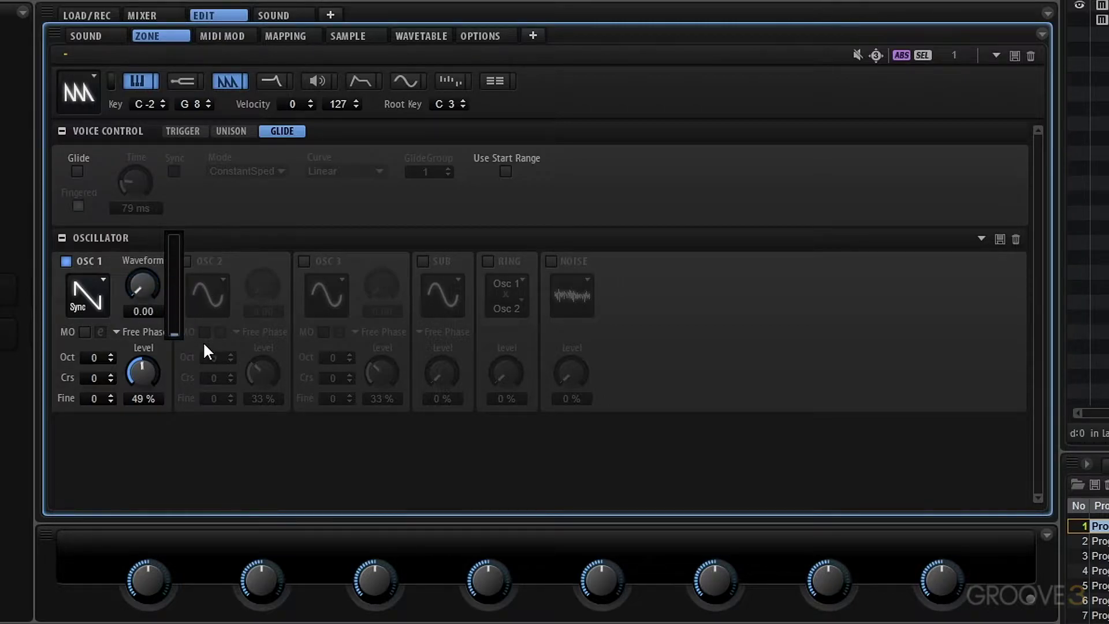
drag(143, 269, 160, 240)
drag(147, 310, 149, 283)
Step: Set oscillator 1 to Saw CM and sweep its Waveform value, ending at 0
click(96, 289)
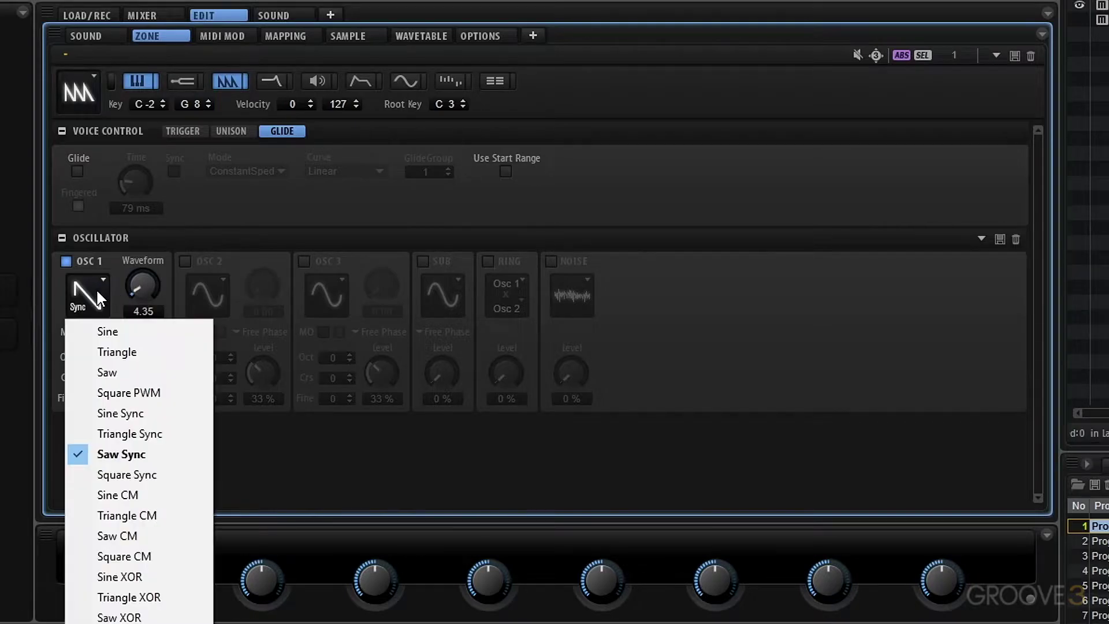
click(136, 534)
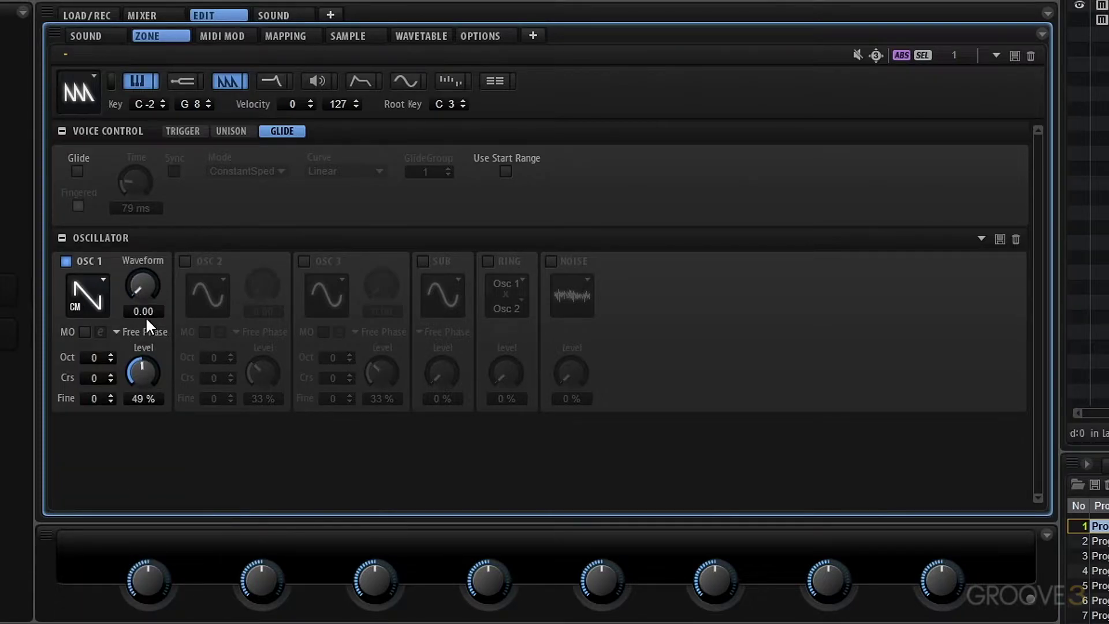
drag(147, 286, 156, 132)
drag(152, 327, 146, 475)
Step: Set oscillator 1 to Sine XOR and sweep its Waveform value, ending at 16
click(87, 292)
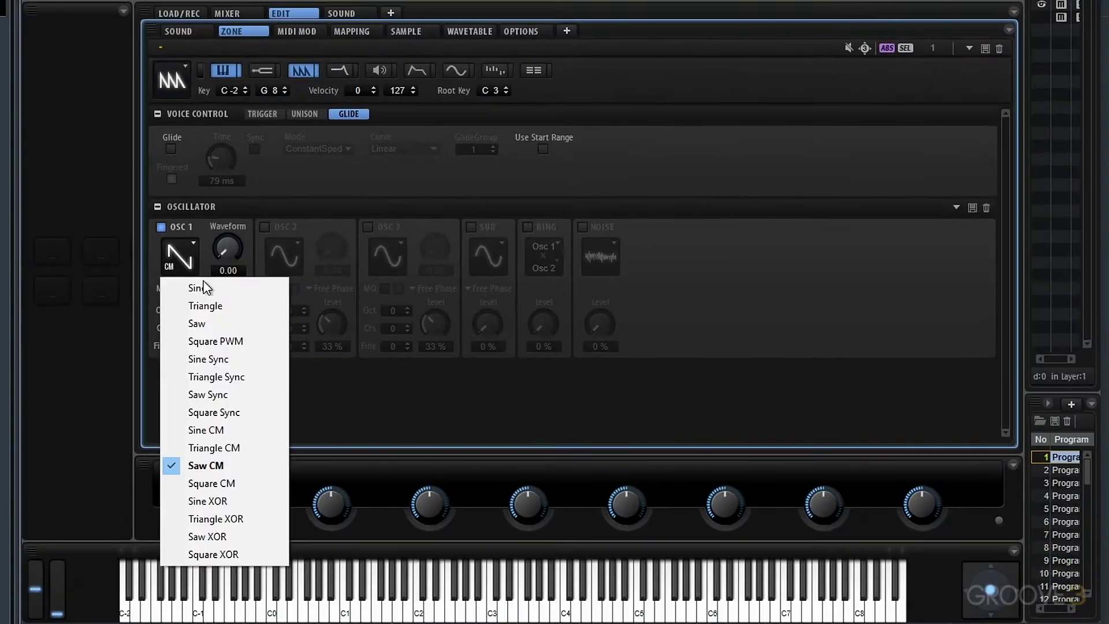
click(226, 500)
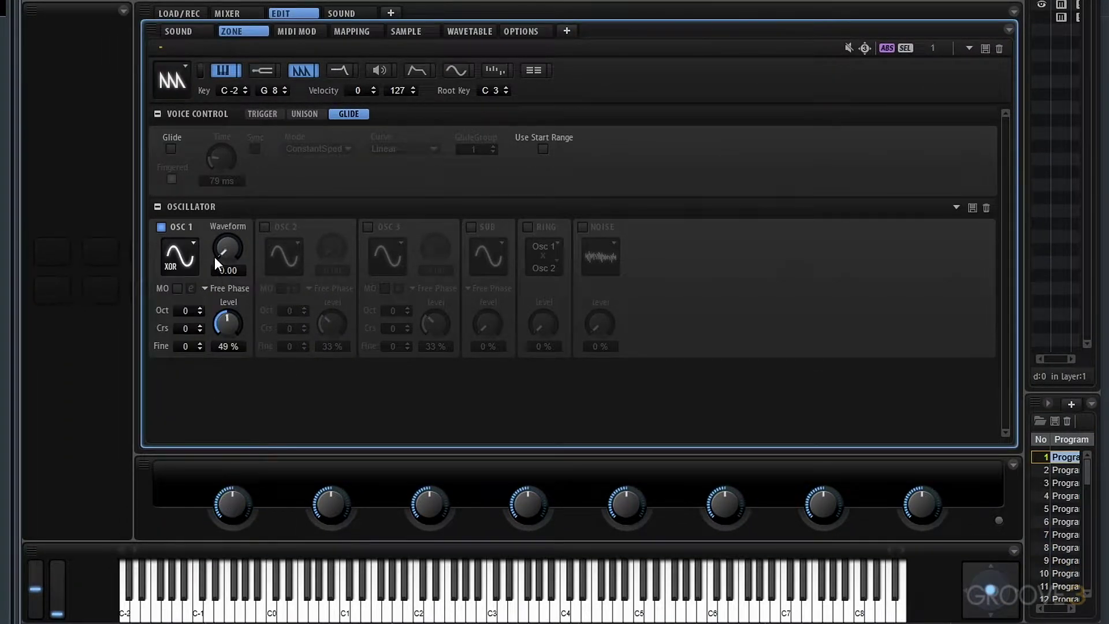
drag(228, 258, 249, 114)
drag(259, 233, 257, 254)
Step: Try Triangle XOR and Saw XOR on oscillator 1, bringing its Waveform value down to 0
click(179, 256)
click(211, 519)
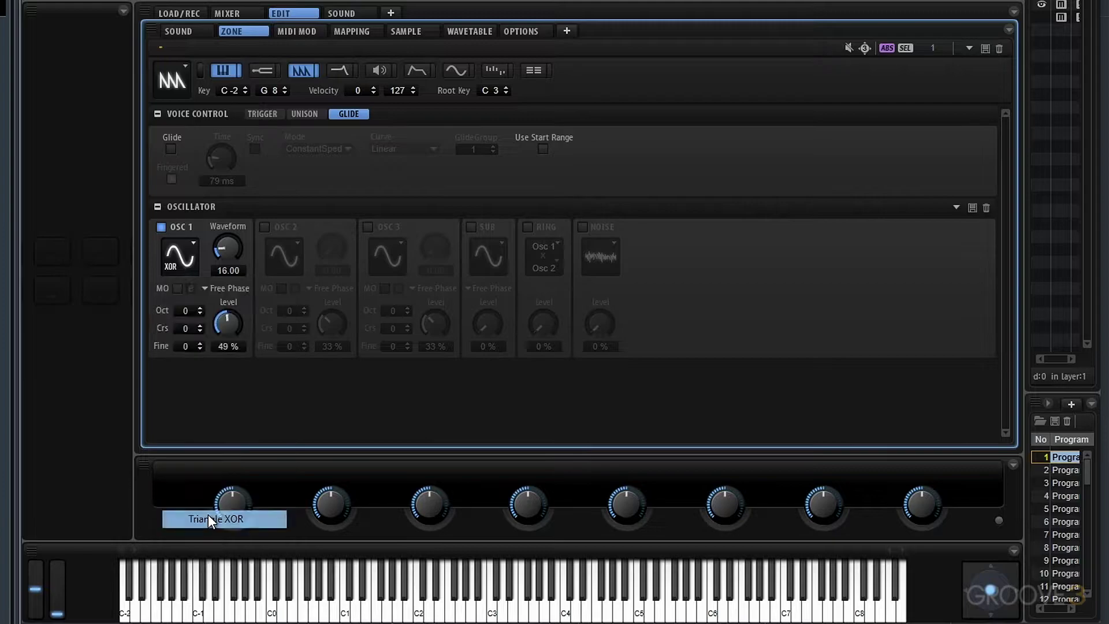
click(179, 256)
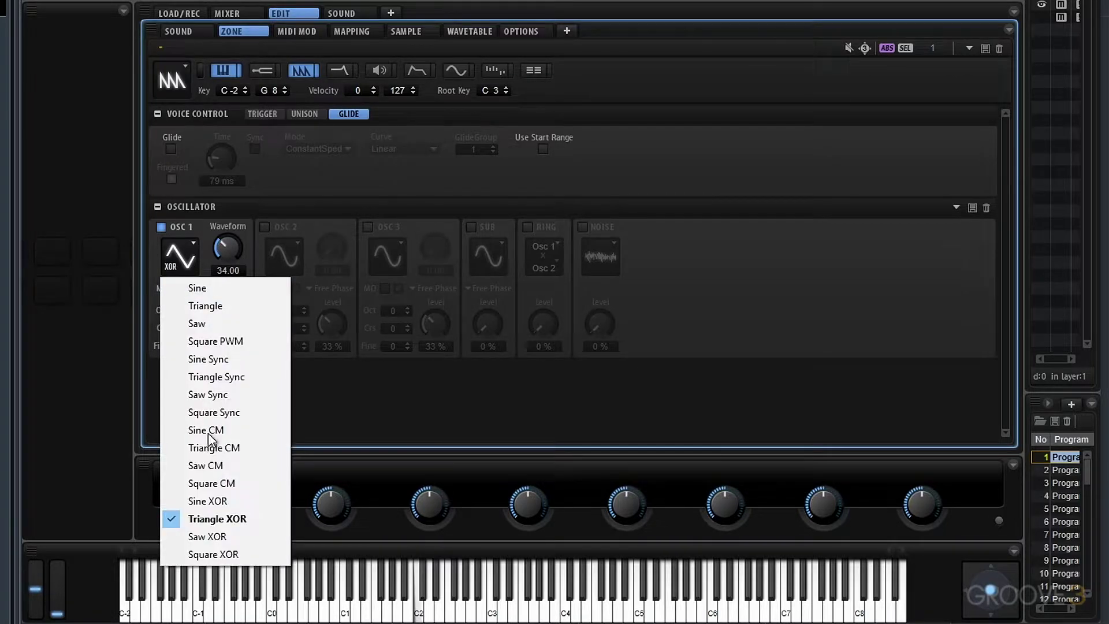
click(213, 532)
drag(228, 248, 242, 352)
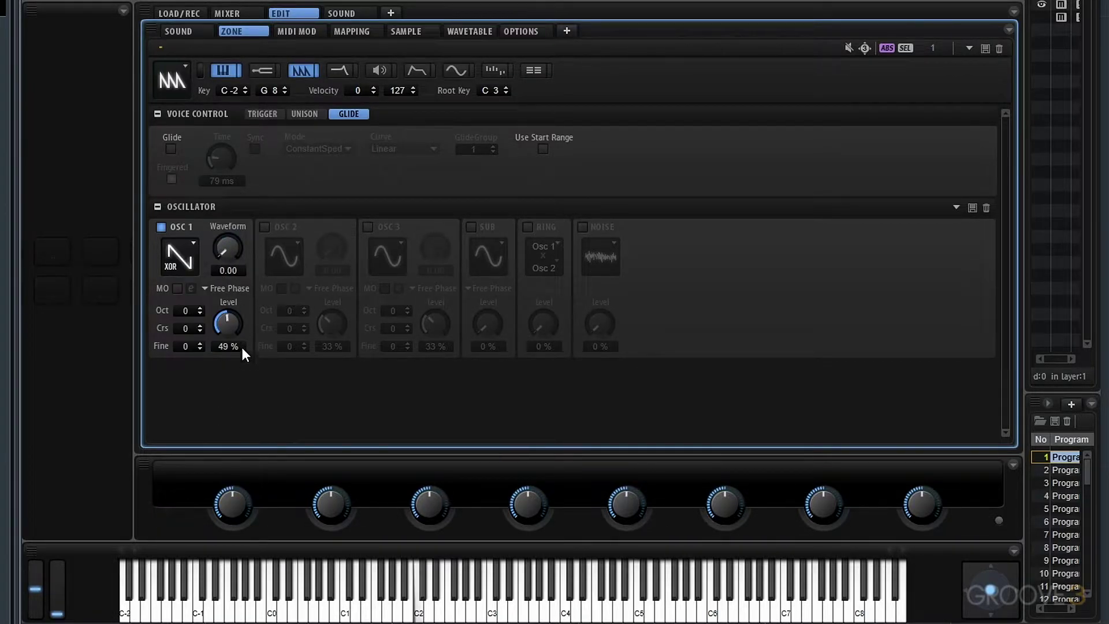
Step: Set oscillator 1 to Square XOR with octave -2 and sweep its Waveform value, ending at 16
click(189, 264)
click(224, 554)
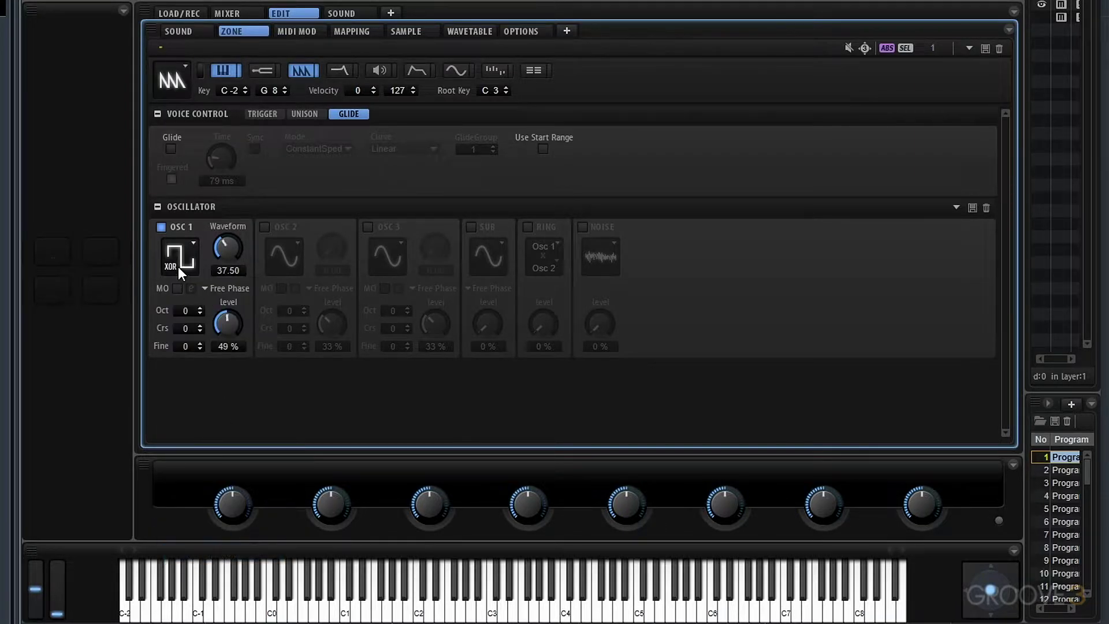
drag(220, 254, 230, 302)
drag(240, 252, 262, 328)
drag(218, 259, 214, 294)
drag(222, 229, 238, 328)
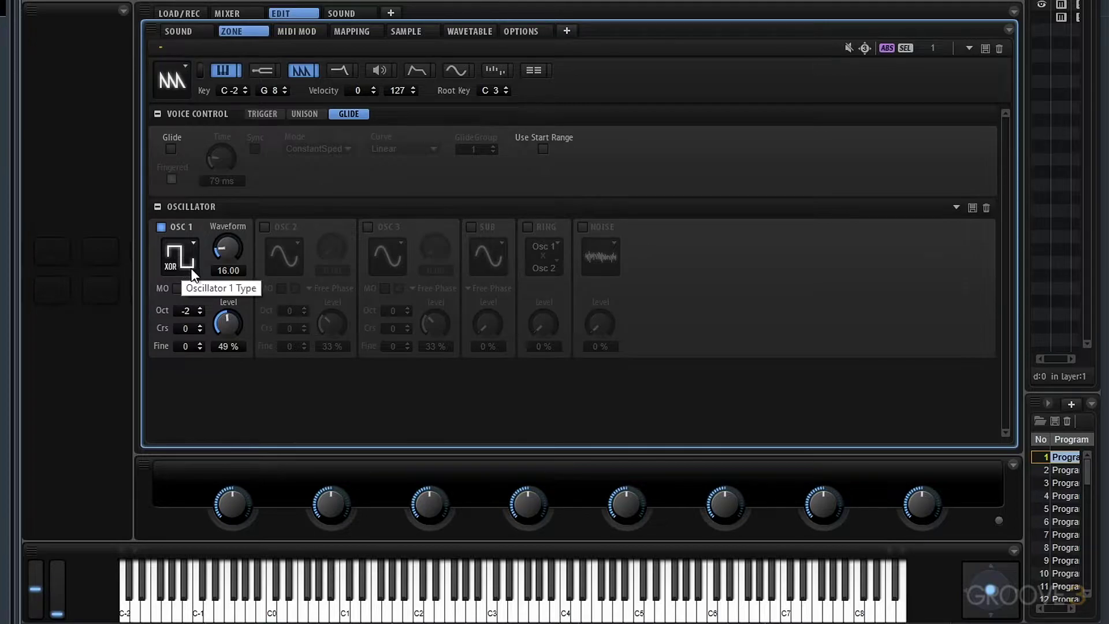
Step: Enable oscillator 2 with its octave at 2 and raise oscillator 1's Waveform value to 34.19
click(265, 227)
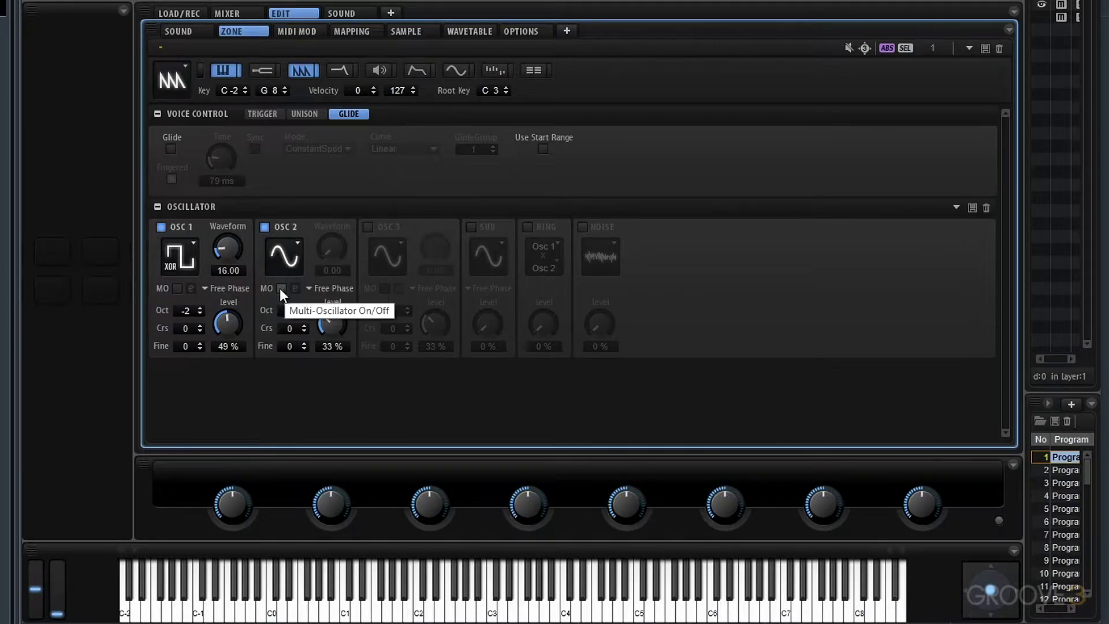
scroll(292, 310, up, 2)
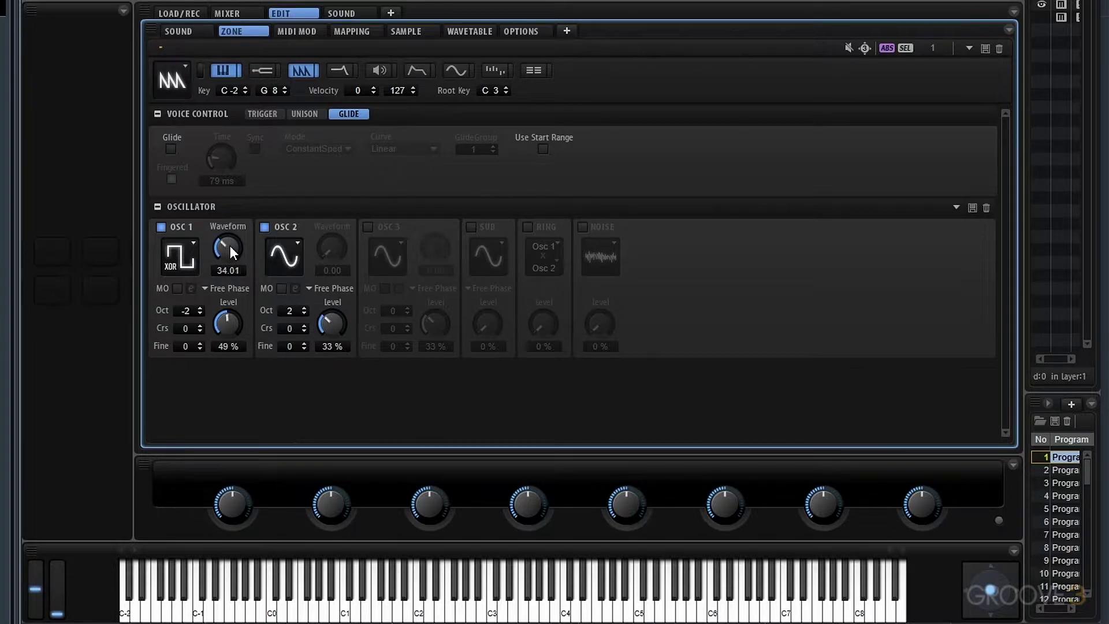
scroll(230, 244, up, 1)
Step: Set oscillator 2 to Saw with octave -1 and level 94%, and lower oscillator 1's level to 40%
click(290, 255)
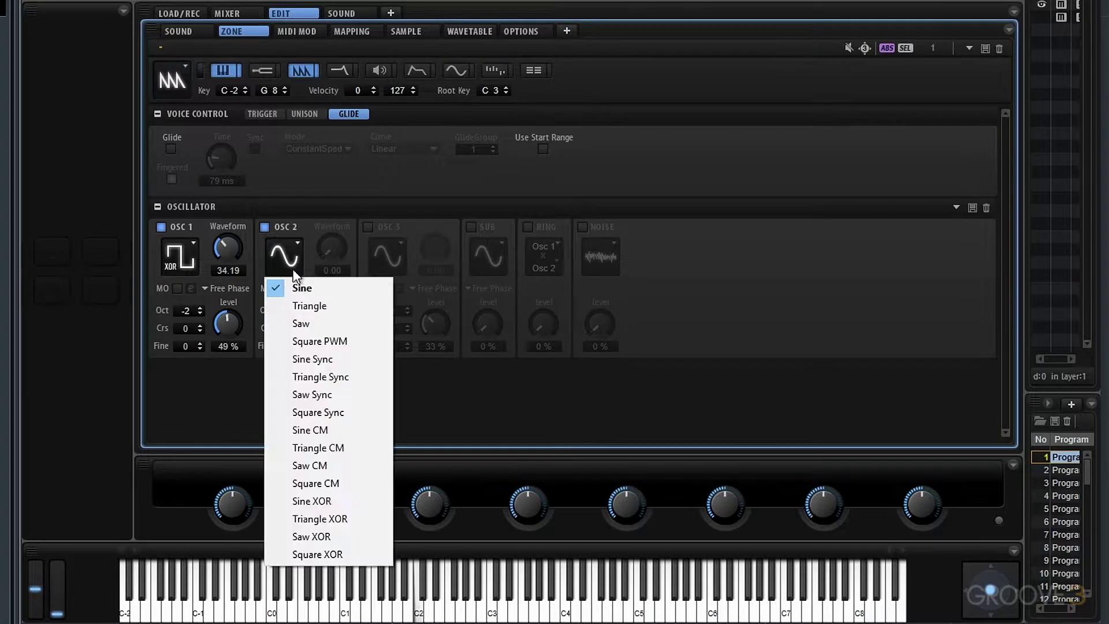
click(292, 321)
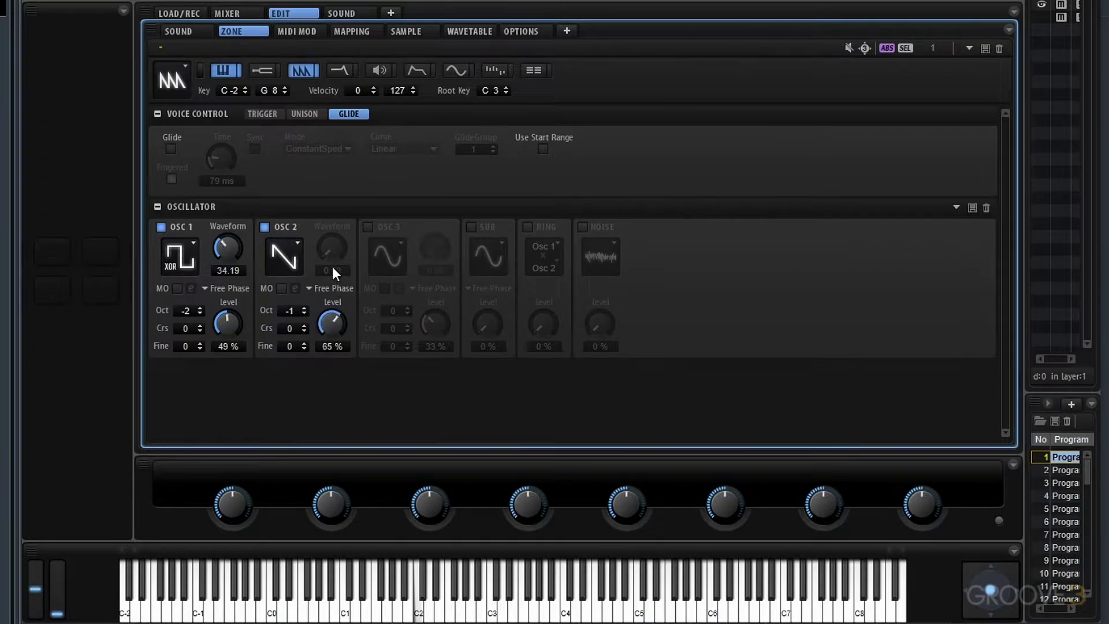
drag(325, 309, 323, 280)
Step: Enable oscillator 3 as Saw CM with Fine 16, level 41% and Waveform 20.39
click(367, 227)
click(380, 259)
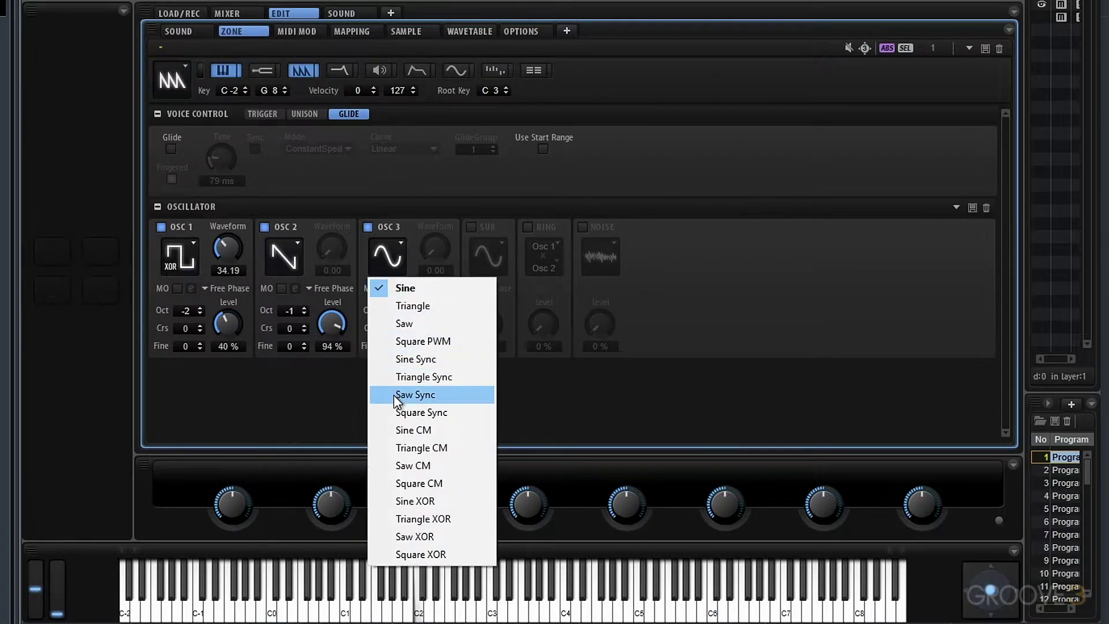
click(401, 457)
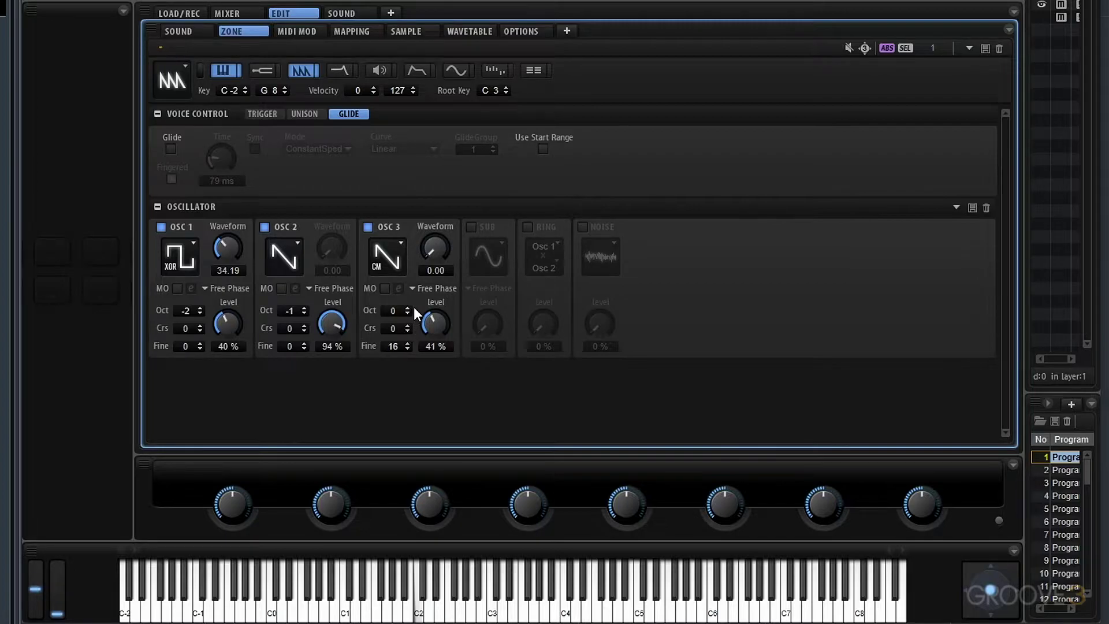
drag(435, 241, 438, 230)
drag(433, 237, 436, 239)
Step: Enable the sub oscillator with a Square waveform and raise its level to 100%
click(470, 226)
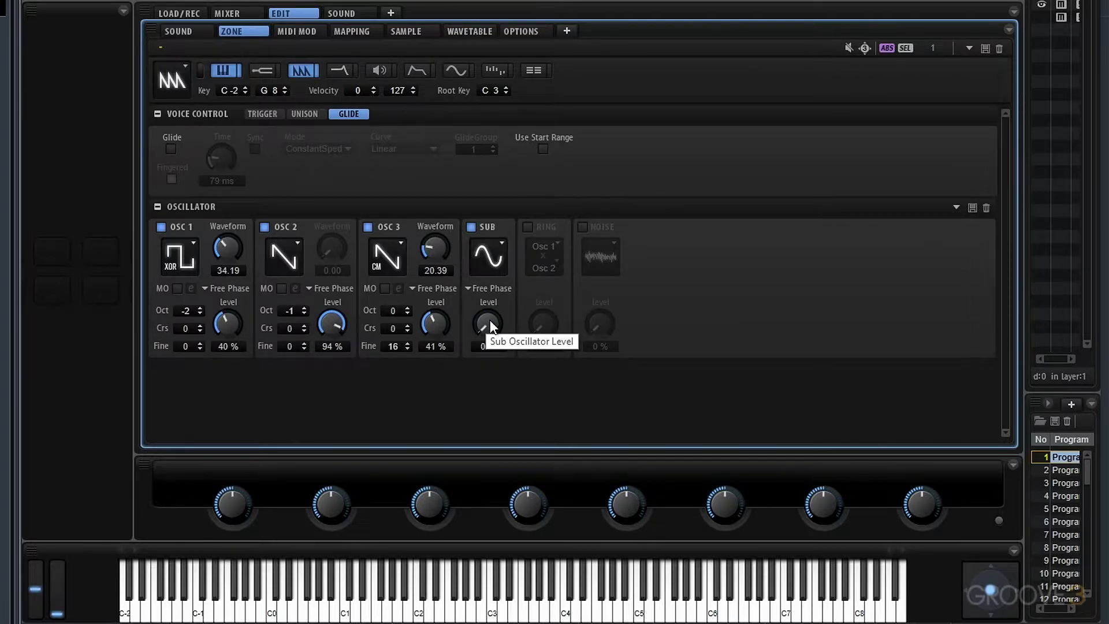
drag(482, 329, 480, 179)
click(479, 269)
click(509, 341)
drag(491, 310, 493, 279)
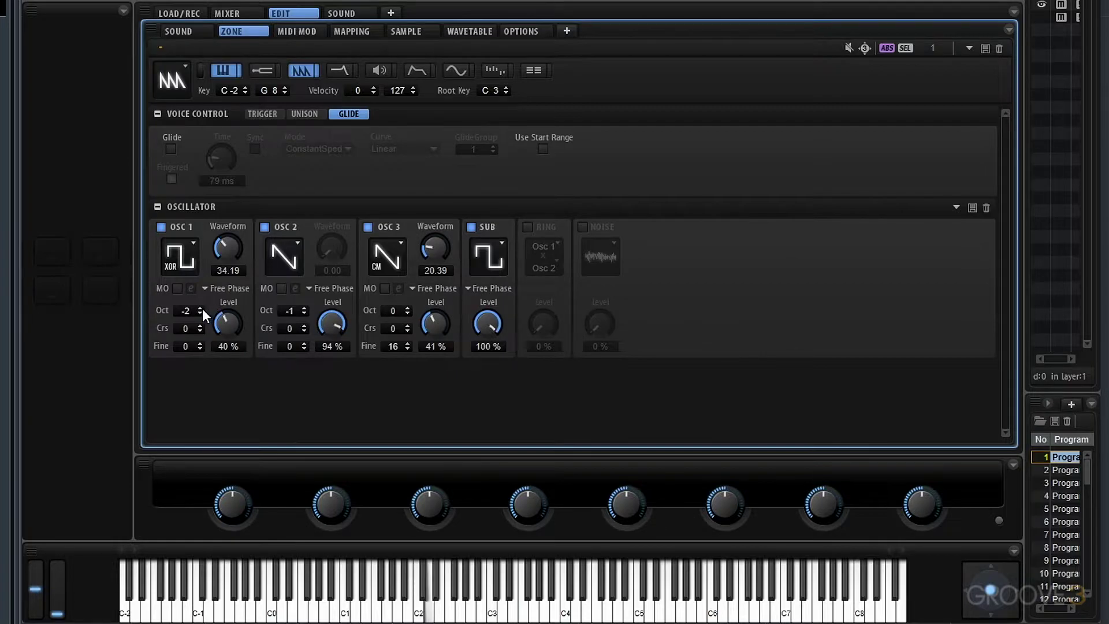
Step: Lower the levels of oscillators 1, 2 and 3 to 0% and set oscillators 1 and 3 to octave -1
drag(327, 320, 311, 464)
drag(233, 338, 381, 335)
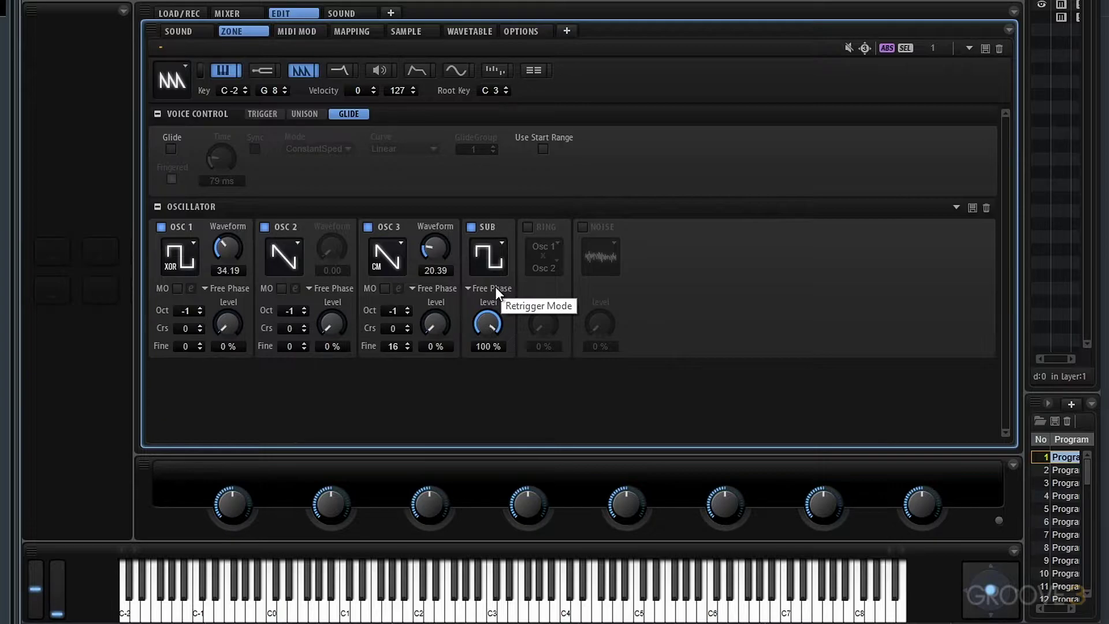
drag(487, 87, 490, 99)
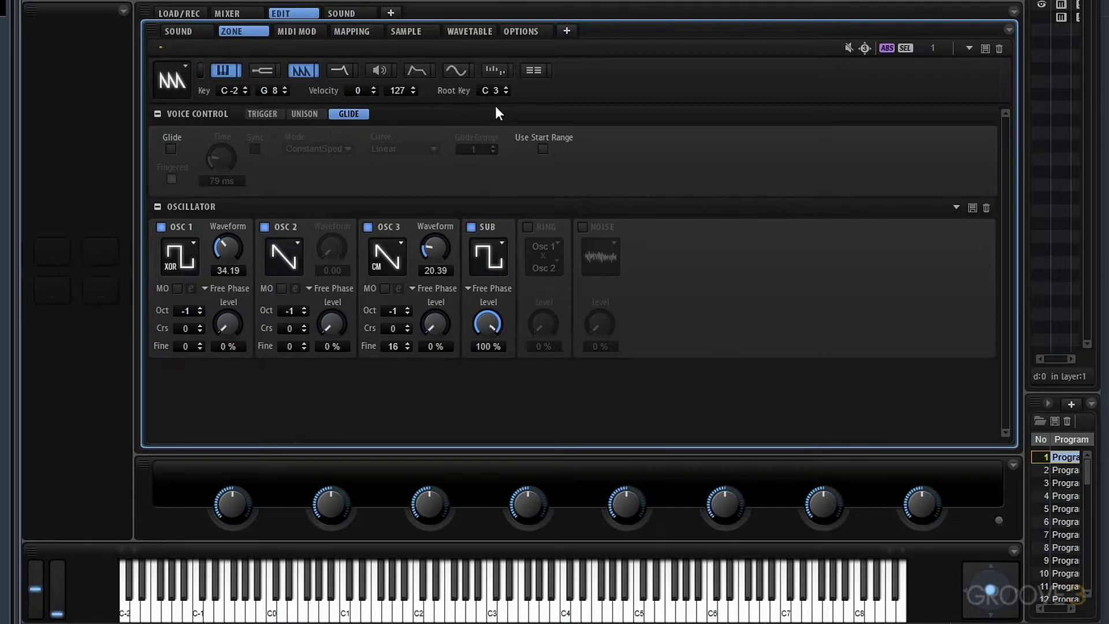
Step: Try Pulse Wide on the sub oscillator and set its waveform to Pulse Narrow
click(488, 267)
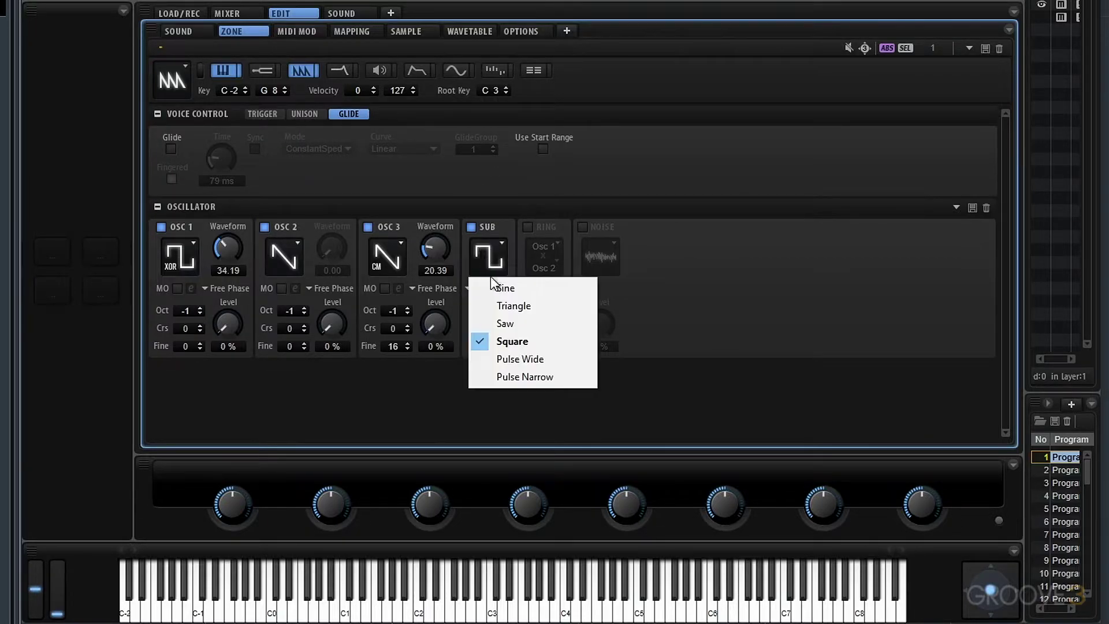
click(504, 358)
click(489, 260)
click(518, 377)
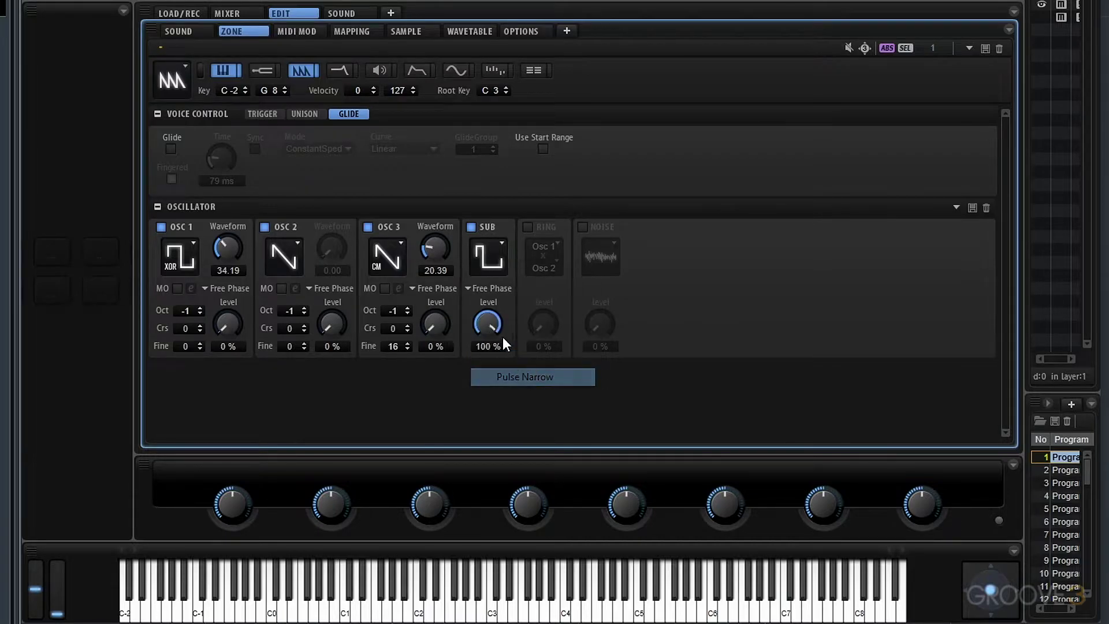
Step: Turn off the sub oscillator and enable ring modulation at a level of 65%
click(470, 226)
click(527, 227)
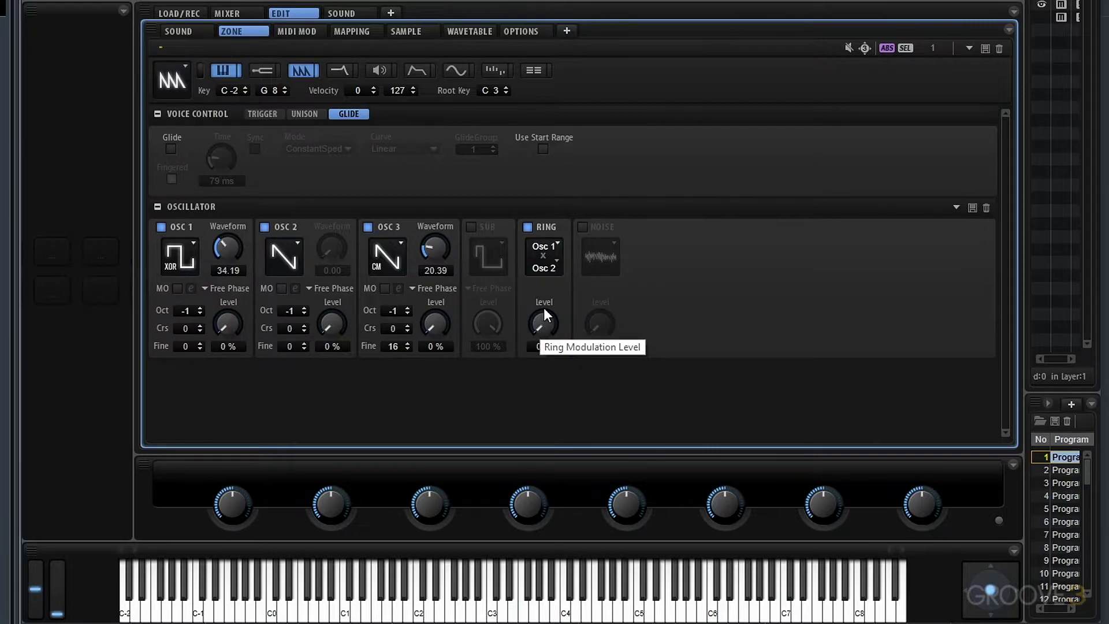
drag(543, 307, 548, 240)
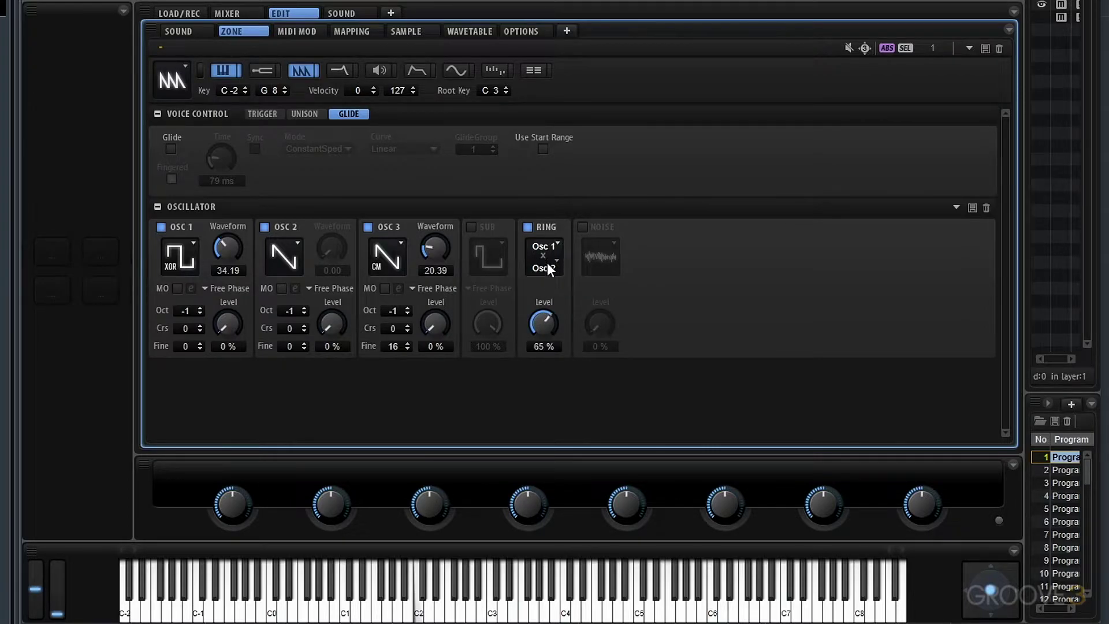
Step: Set the ring modulation sources to Sub and Osc 3
click(541, 266)
click(558, 303)
click(541, 247)
click(553, 283)
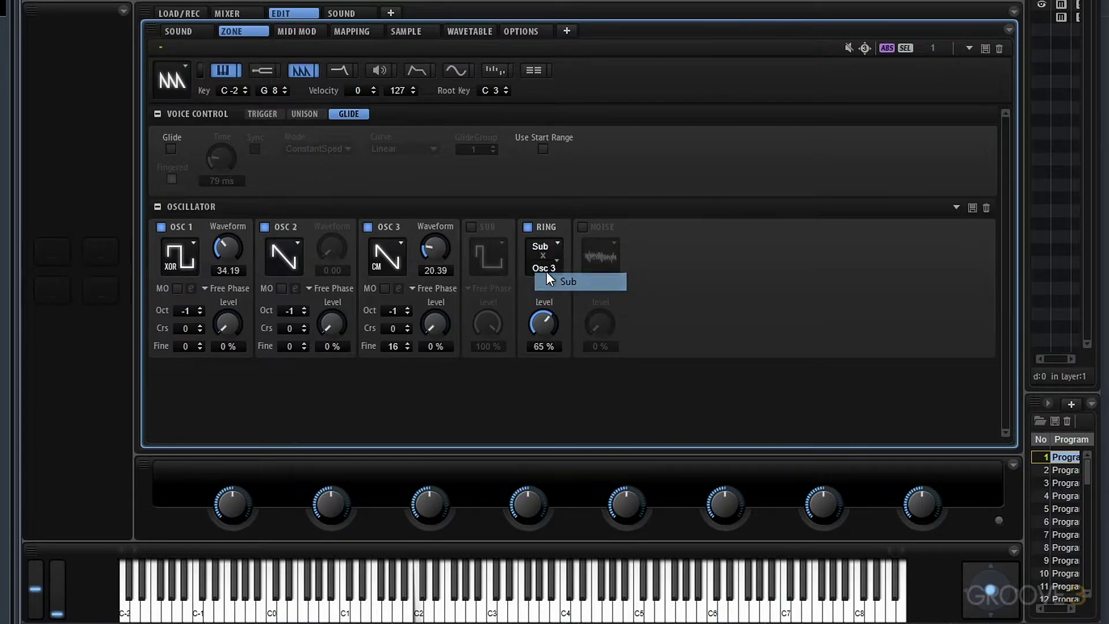
Step: Turn the sub oscillator on at 0% level and raise the ring modulation level to 88%
click(471, 226)
drag(488, 323, 478, 522)
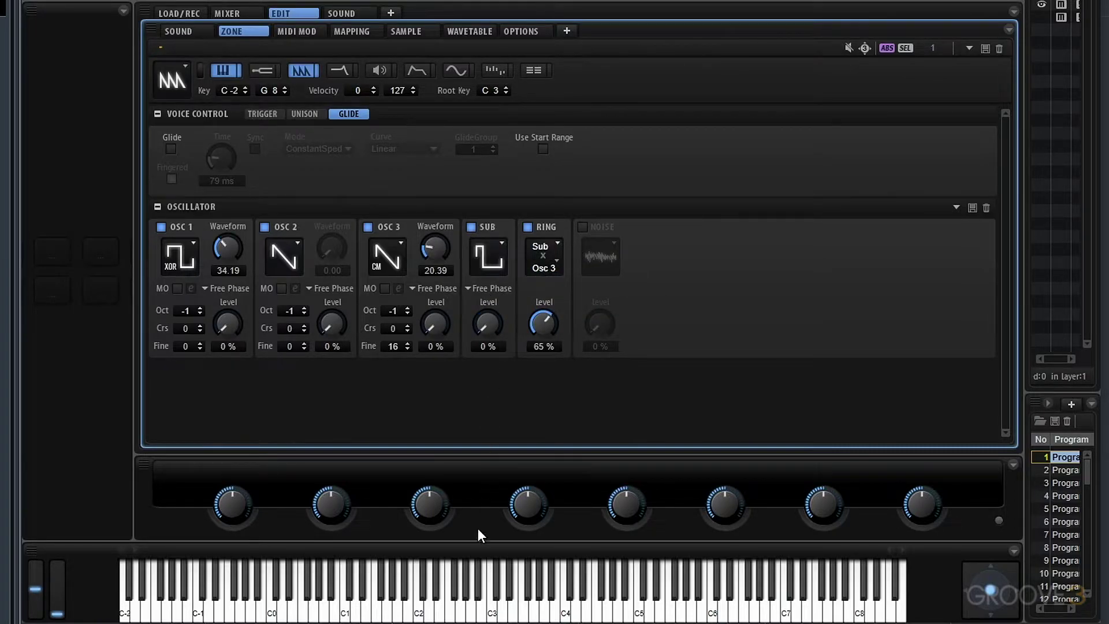
drag(532, 324, 536, 283)
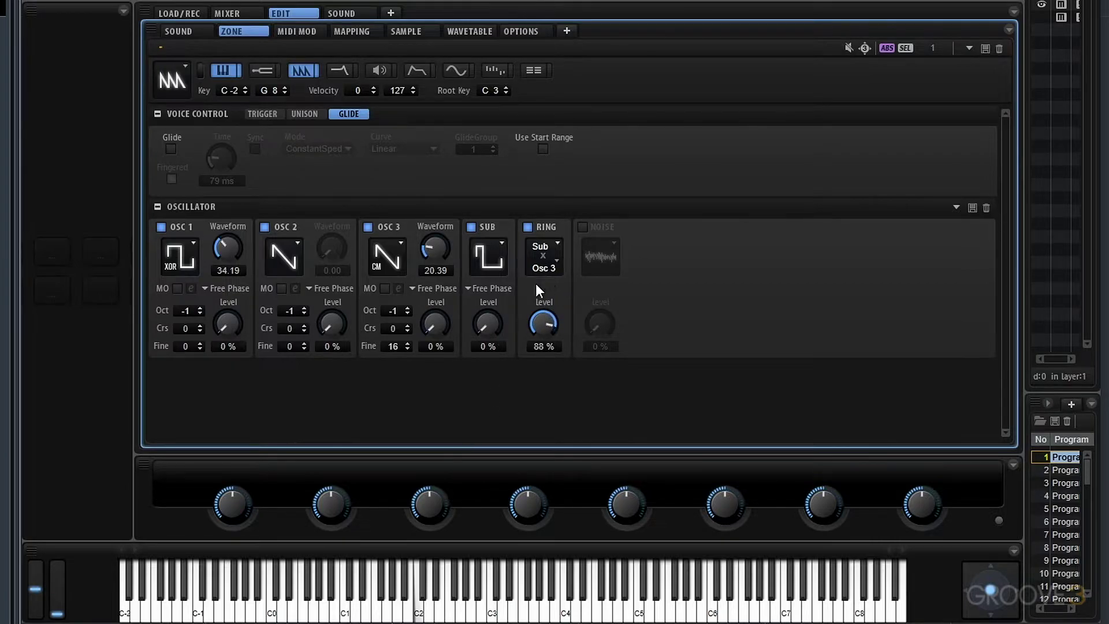
Step: Raise the levels of oscillators 1 and 3 to 44% and oscillator 2 to 36%, keeping ring modulation enabled
click(528, 226)
drag(341, 322, 302, 309)
drag(434, 324, 434, 309)
Step: Set the first ring modulation source to Osc 1 and turn off the sub oscillator
click(540, 247)
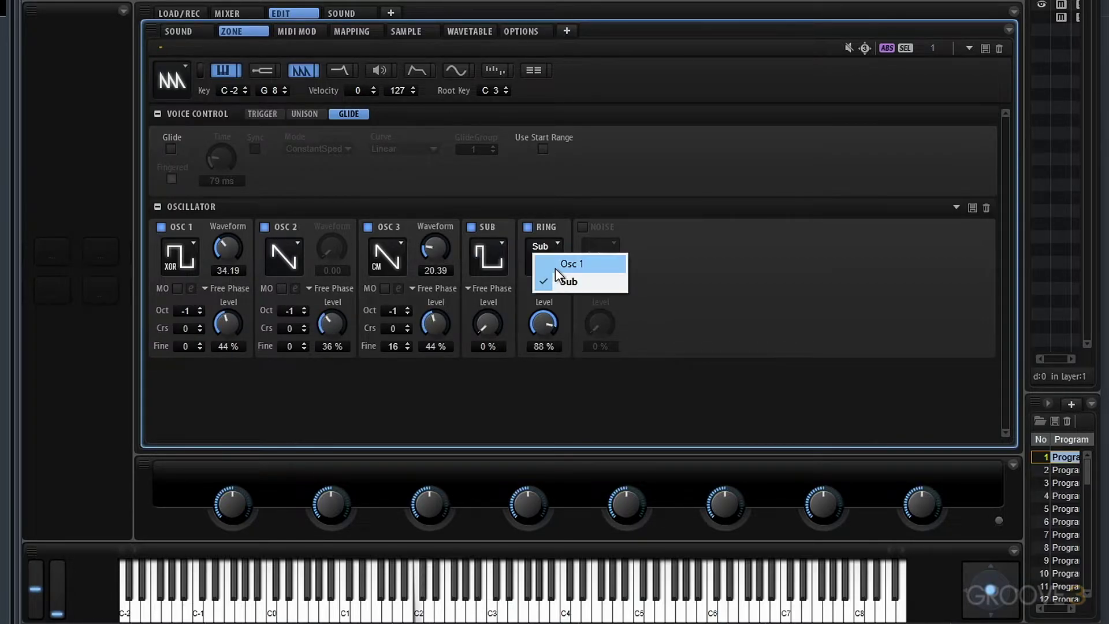
click(556, 264)
click(471, 227)
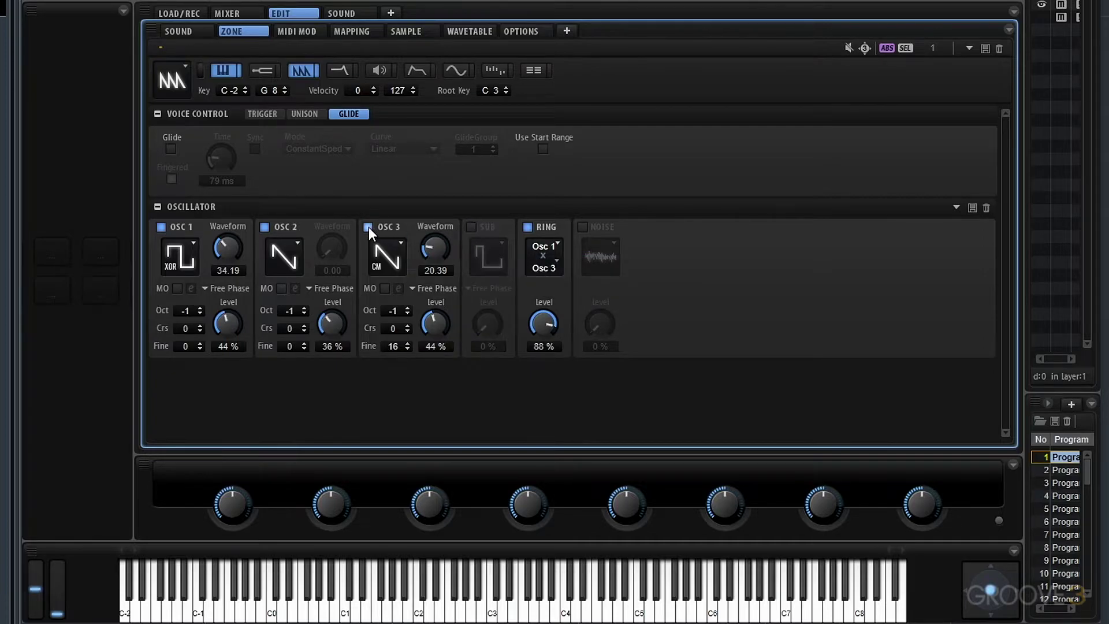
Step: Turn off oscillators 1, 2 and 3 along with ring modulation, and enable the noise generator
click(368, 227)
click(264, 227)
click(161, 227)
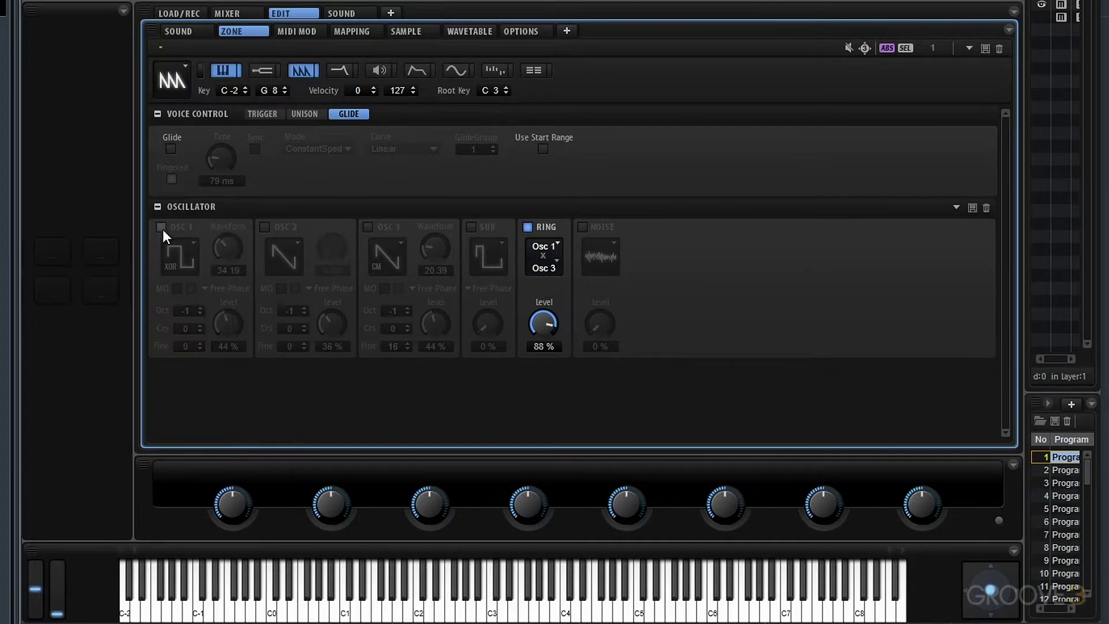
click(528, 227)
click(582, 227)
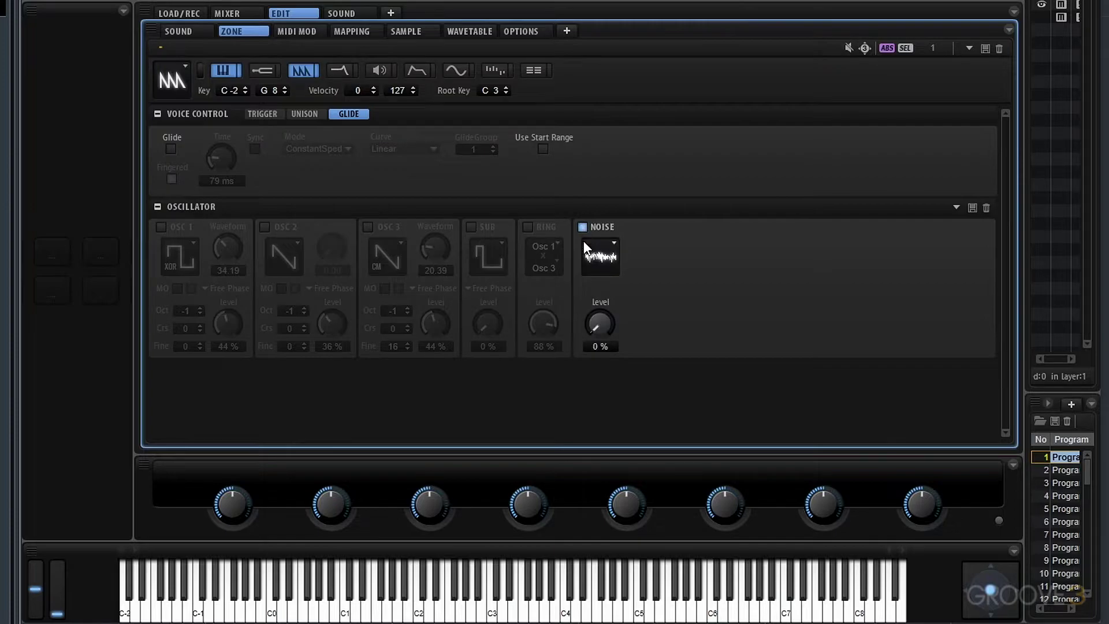
Step: Raise the noise level to 75% and try the Pink and White BPF noise types
drag(602, 326, 599, 298)
click(610, 257)
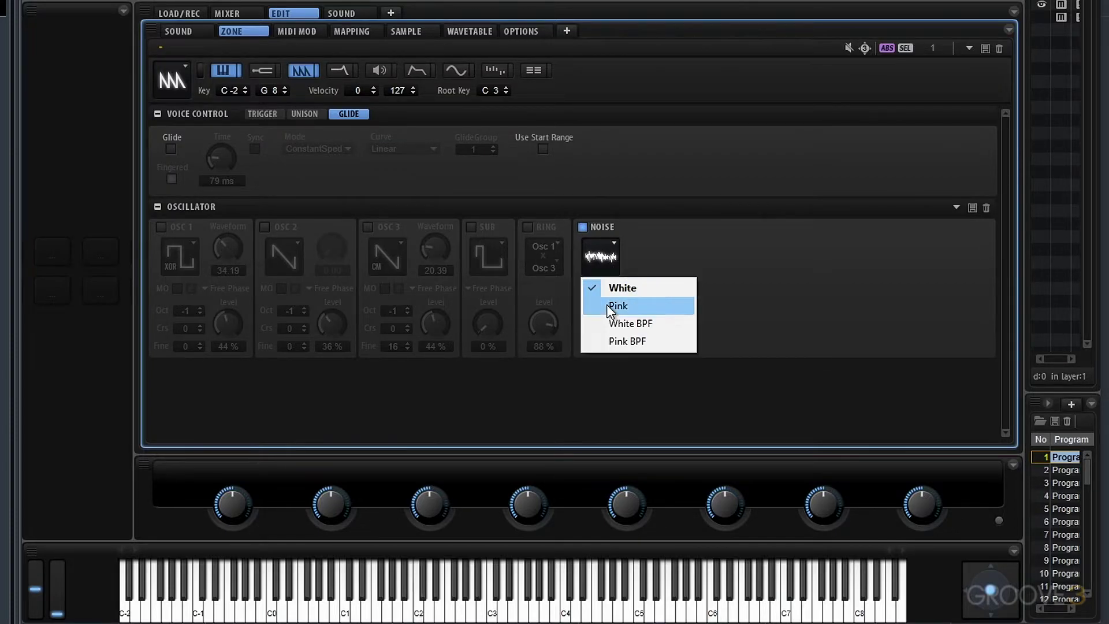
click(607, 304)
click(601, 254)
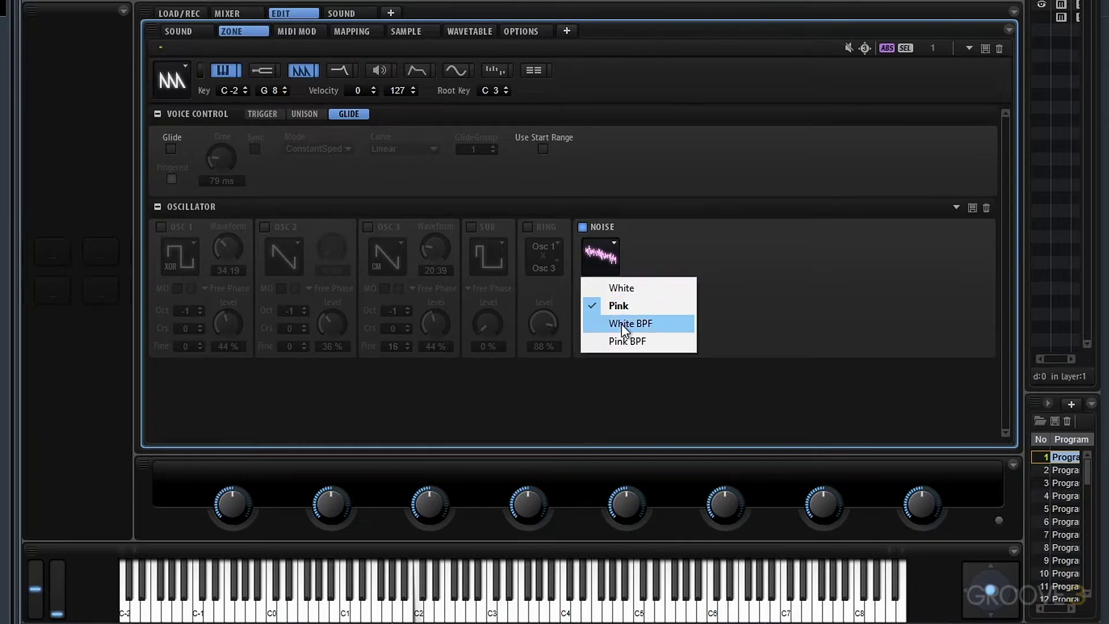
click(630, 324)
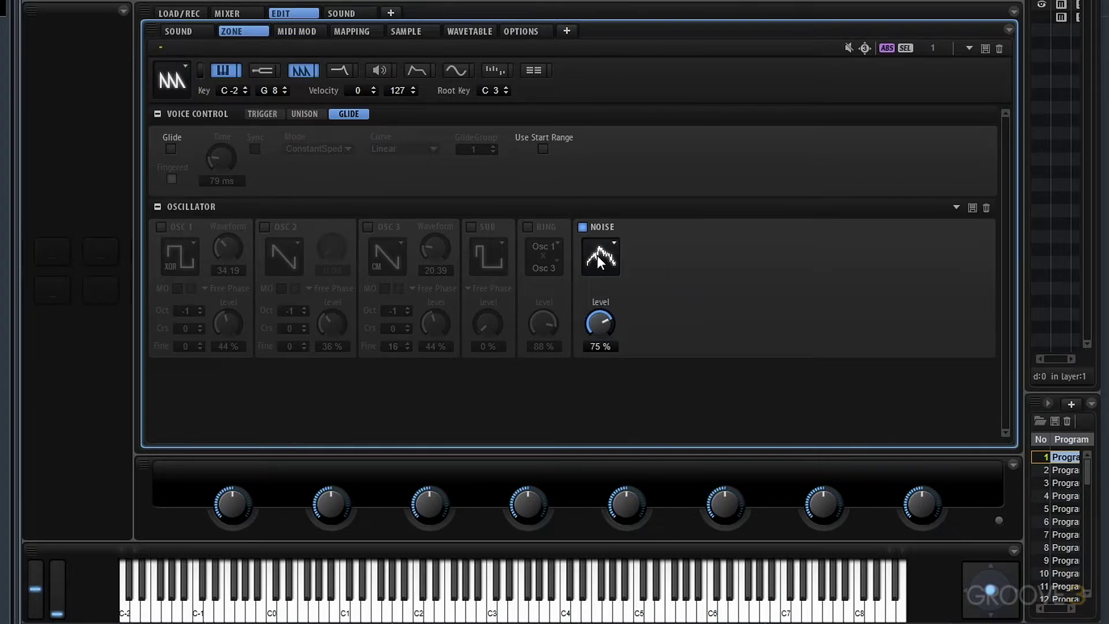
Step: Audition the Pink BPF and White noise types, returning to White BPF
click(600, 257)
click(627, 339)
click(605, 263)
click(615, 288)
click(593, 260)
click(611, 322)
Step: Lower the noise level to 14% and turn on oscillator 2 at 95% level
drag(605, 320, 598, 390)
click(264, 227)
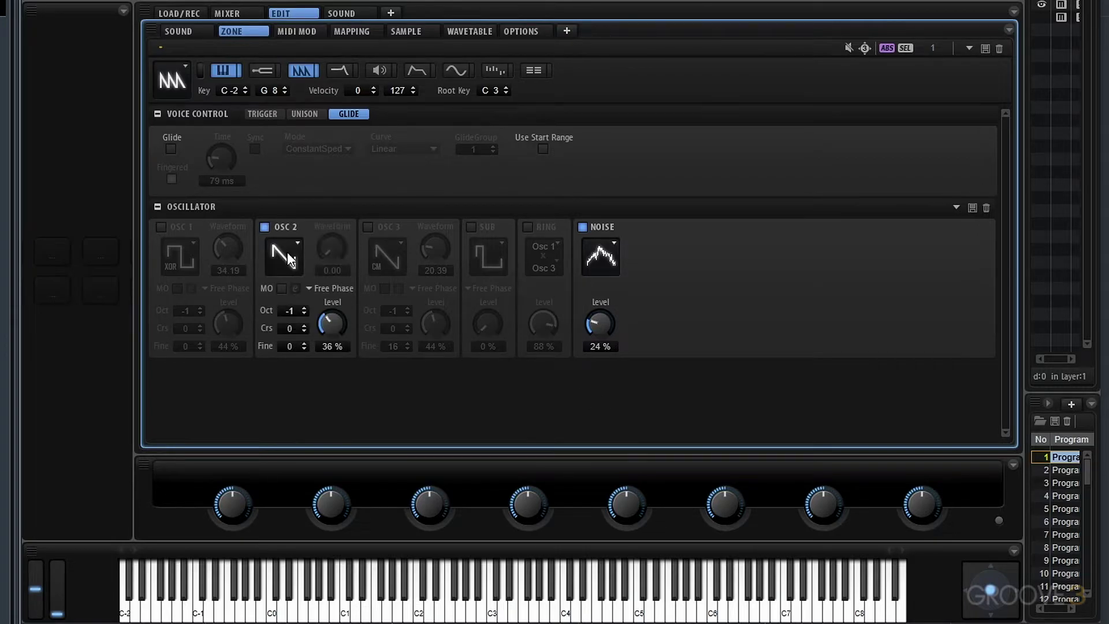
drag(331, 316, 352, 255)
scroll(337, 321, up, 5)
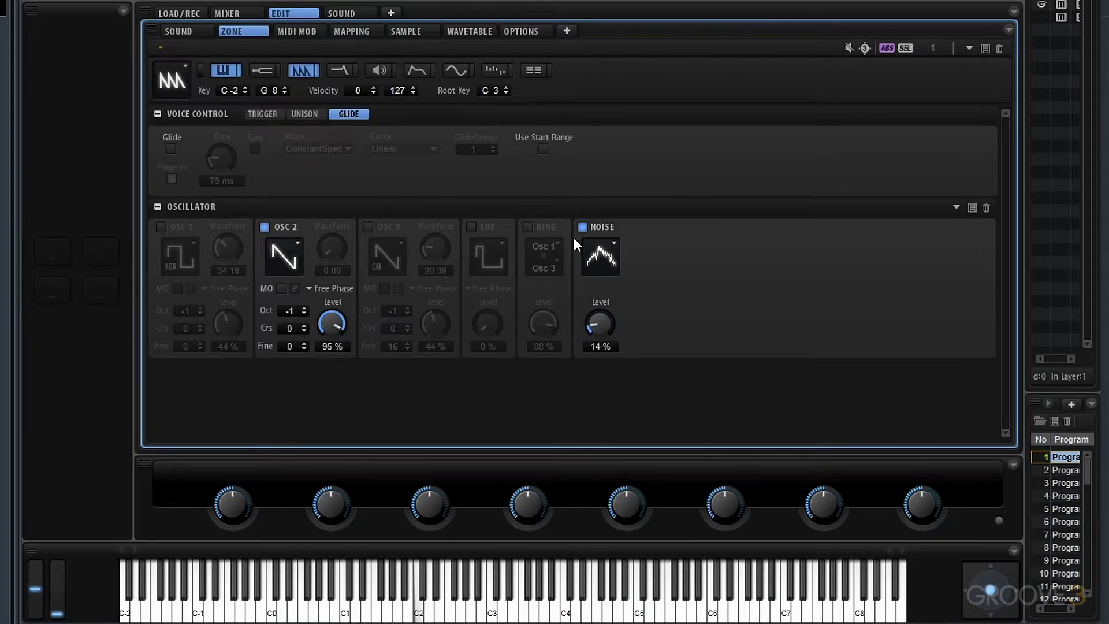
Step: Compare Pink, White BPF and Pink BPF noise beneath oscillator 2, keeping Pink BPF at 19% level
click(602, 272)
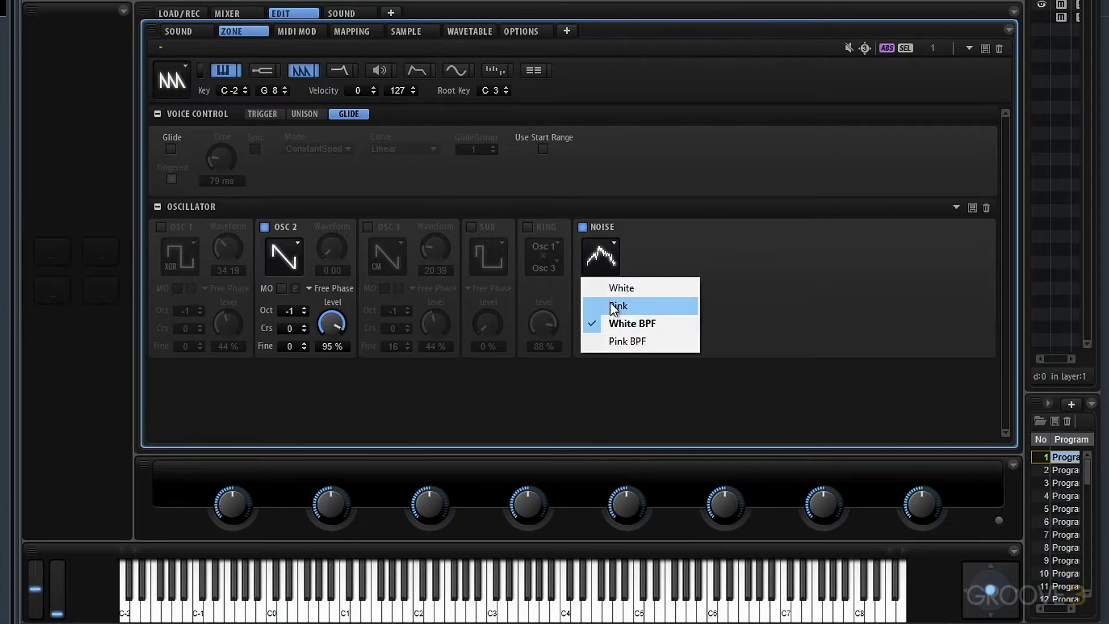
click(612, 305)
click(595, 268)
click(606, 322)
click(595, 267)
click(616, 339)
drag(611, 326, 608, 307)
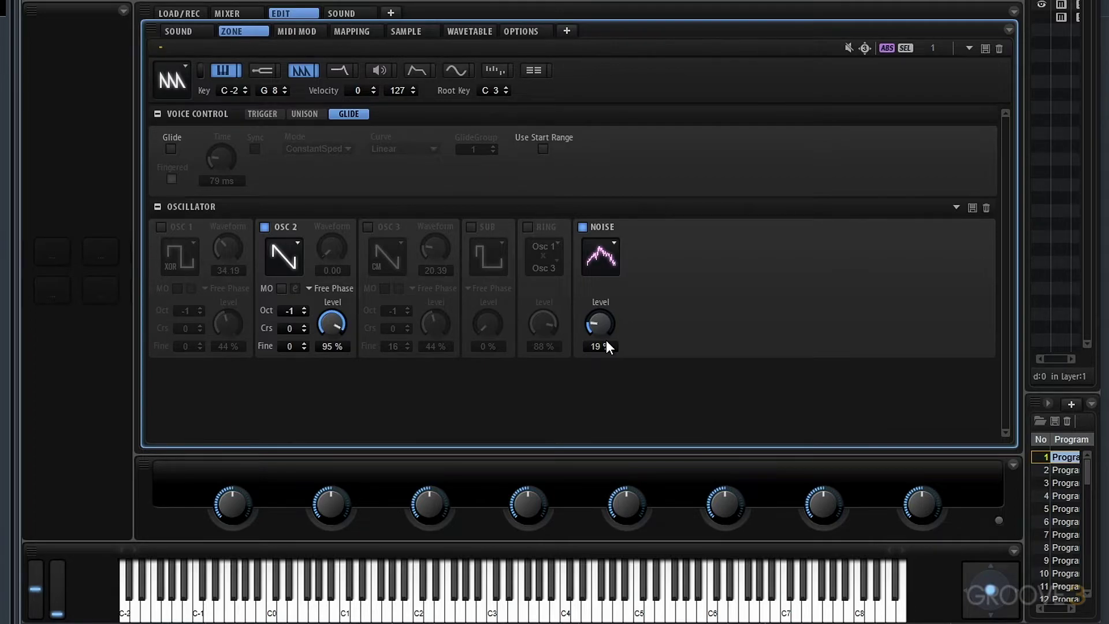
Step: Turn off the noise, enable oscillator 2's multi-oscillator mode and its edit parameters at 77% level, and show the unison settings
click(582, 227)
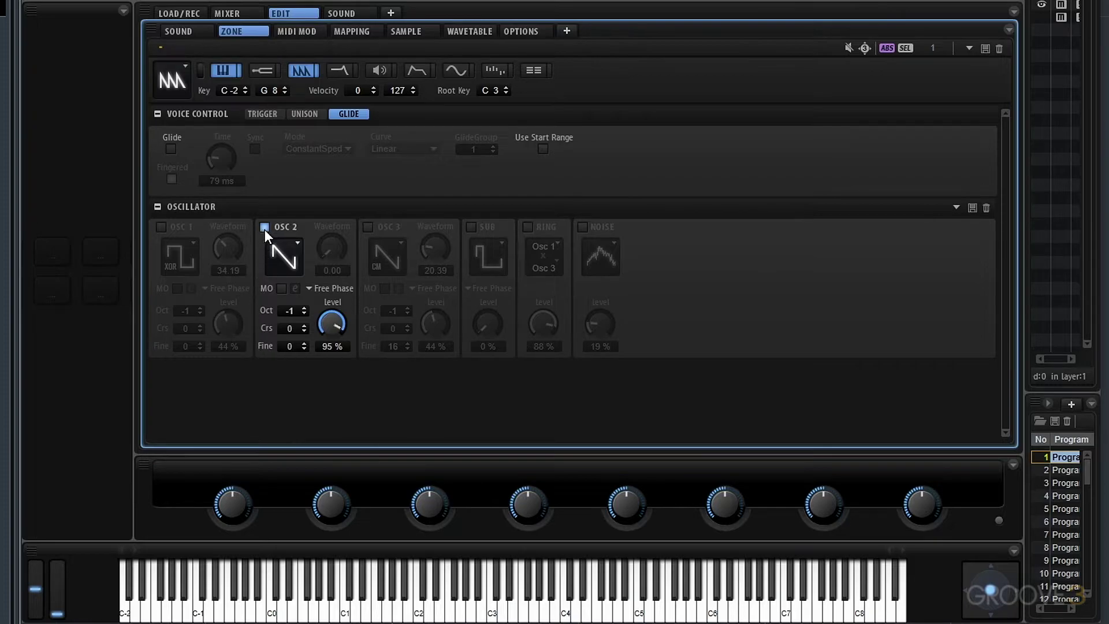
click(281, 288)
scroll(319, 328, down, 8)
click(297, 289)
click(305, 114)
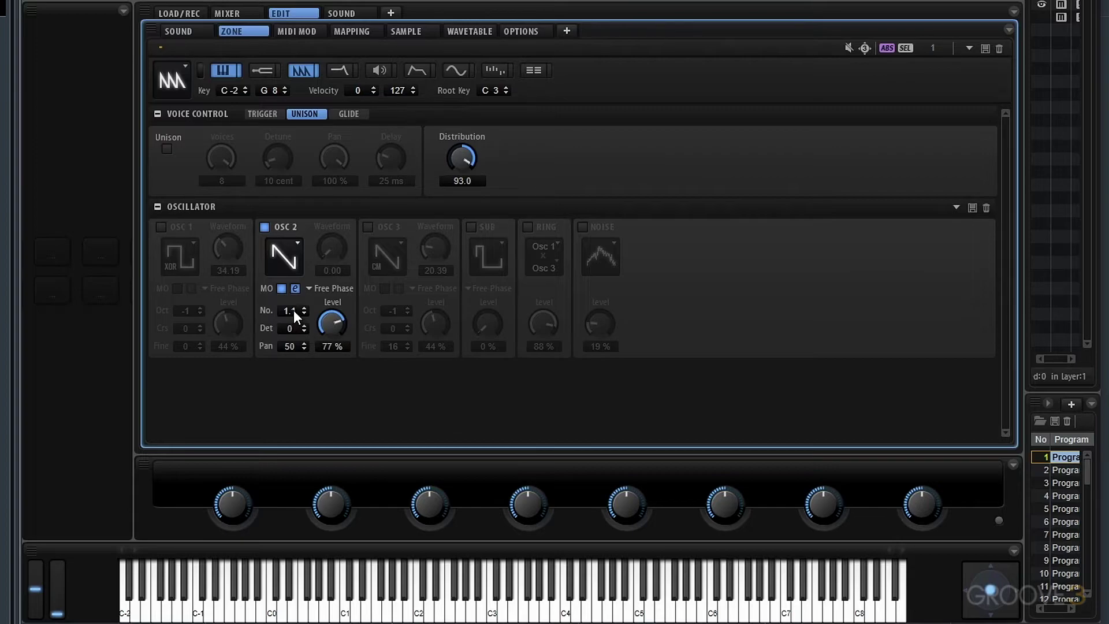
Step: Set oscillator 2's multi-oscillator number to 4.5 and its detune to 16
scroll(296, 311, up, 6)
scroll(300, 314, up, 5)
scroll(300, 313, up, 6)
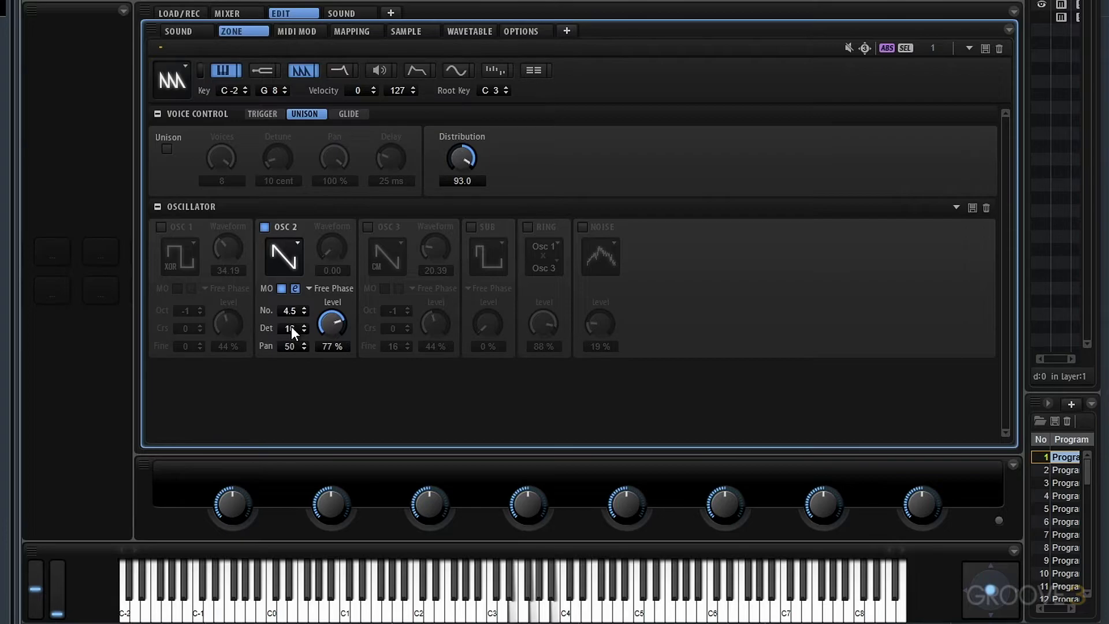
Step: Compare no stereo spread with a wide spread on oscillator 2, leaving its pan at 0
ctrl+click(286, 344)
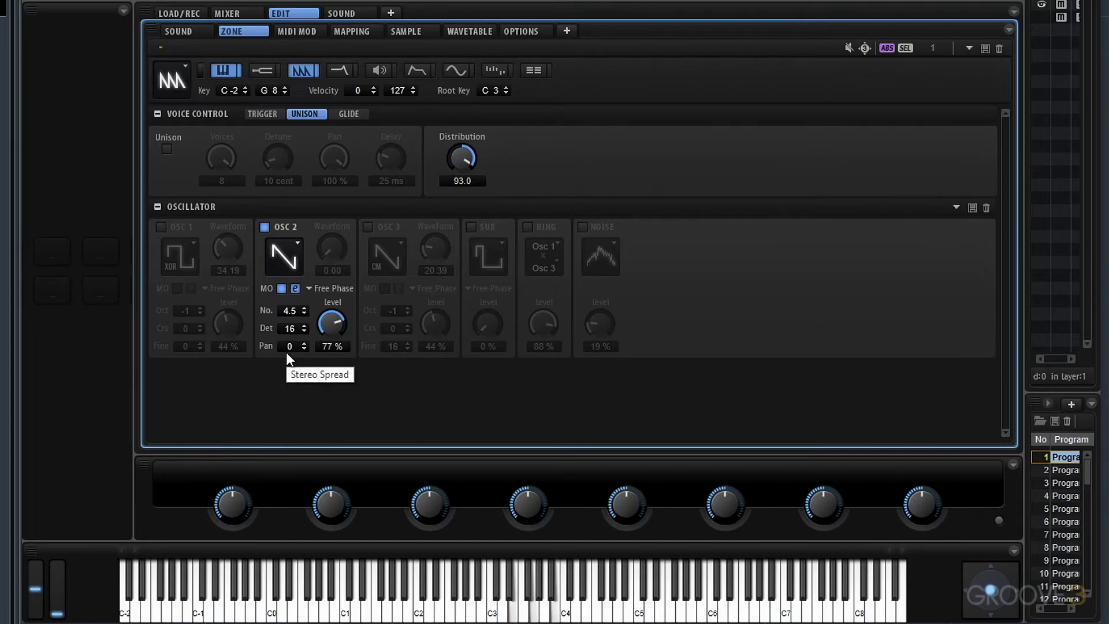
drag(290, 348, 332, 91)
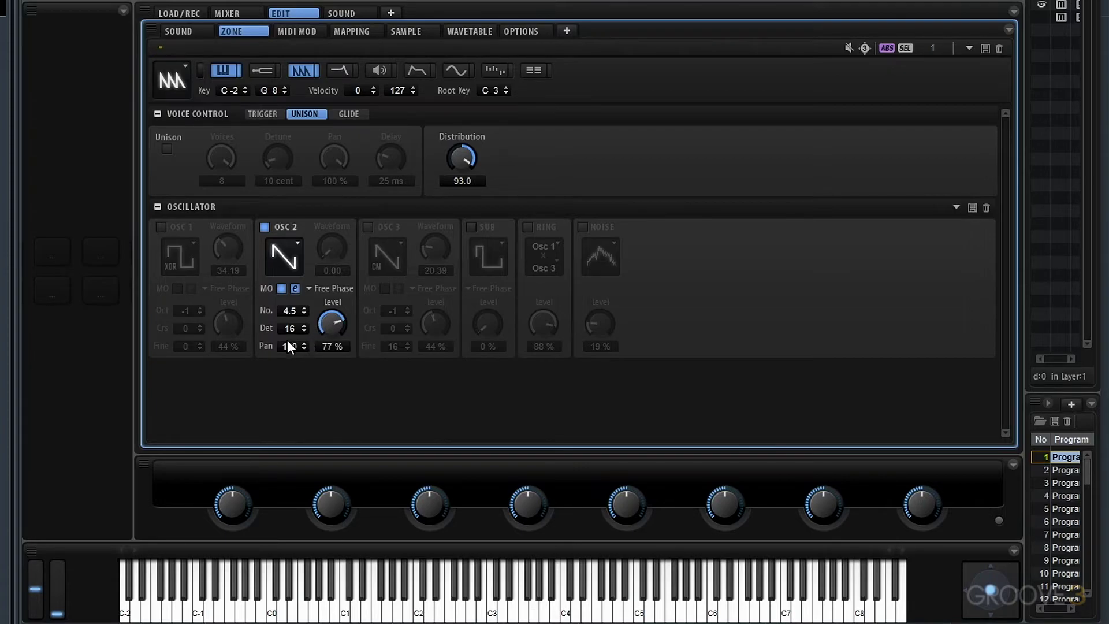
drag(291, 465, 289, 421)
Step: Compare Random Phase with Free Phase on oscillator 2, returning to Free Phase
click(326, 287)
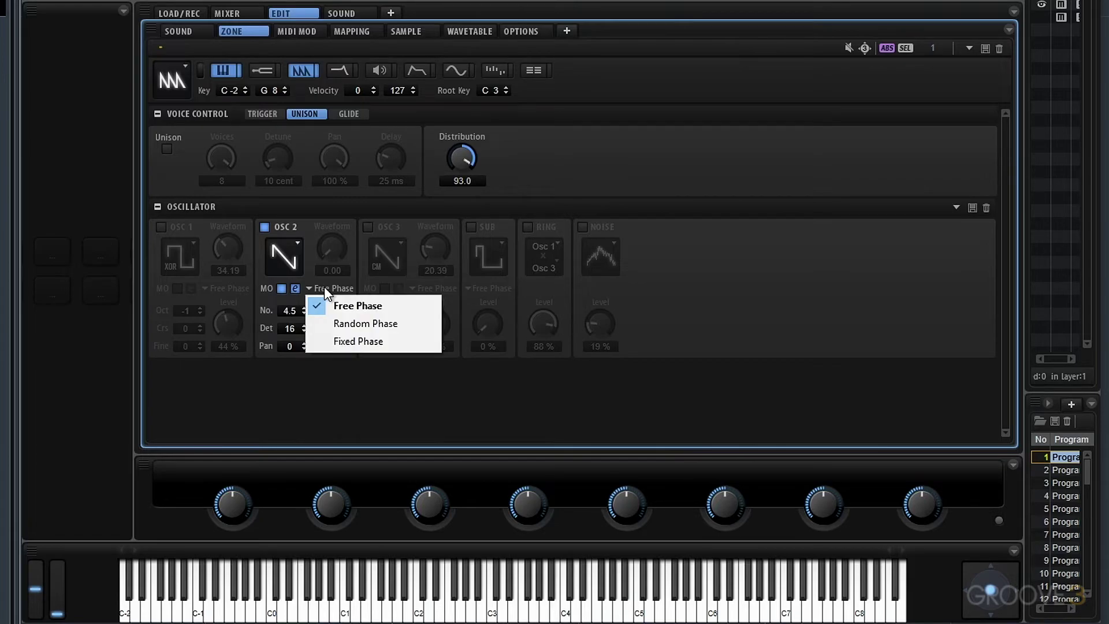
click(345, 324)
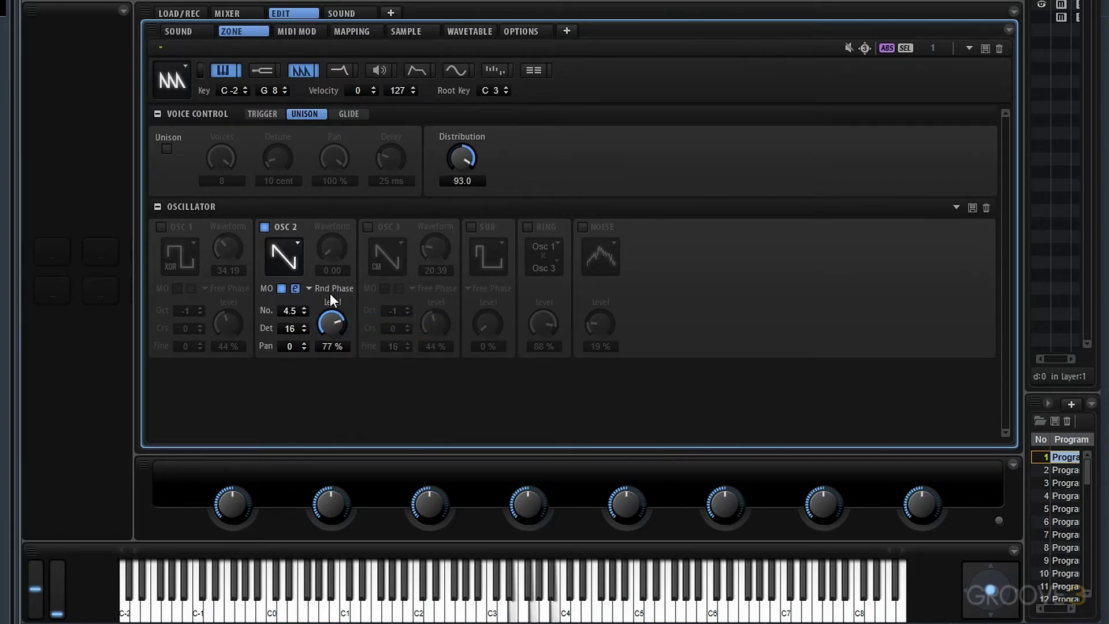
click(326, 289)
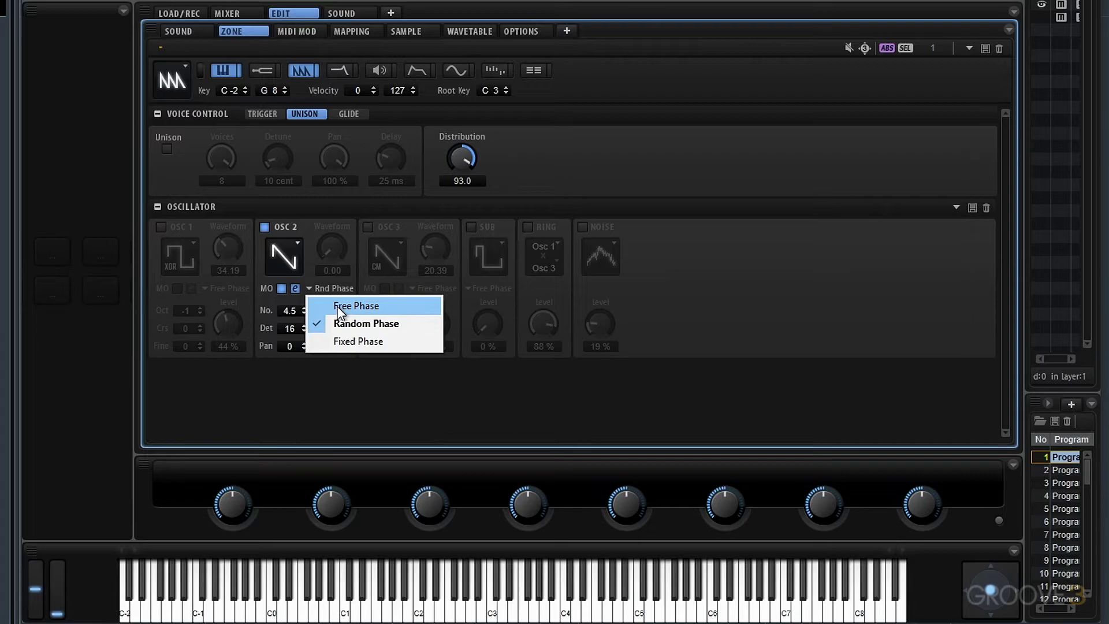
click(338, 306)
click(328, 288)
click(337, 321)
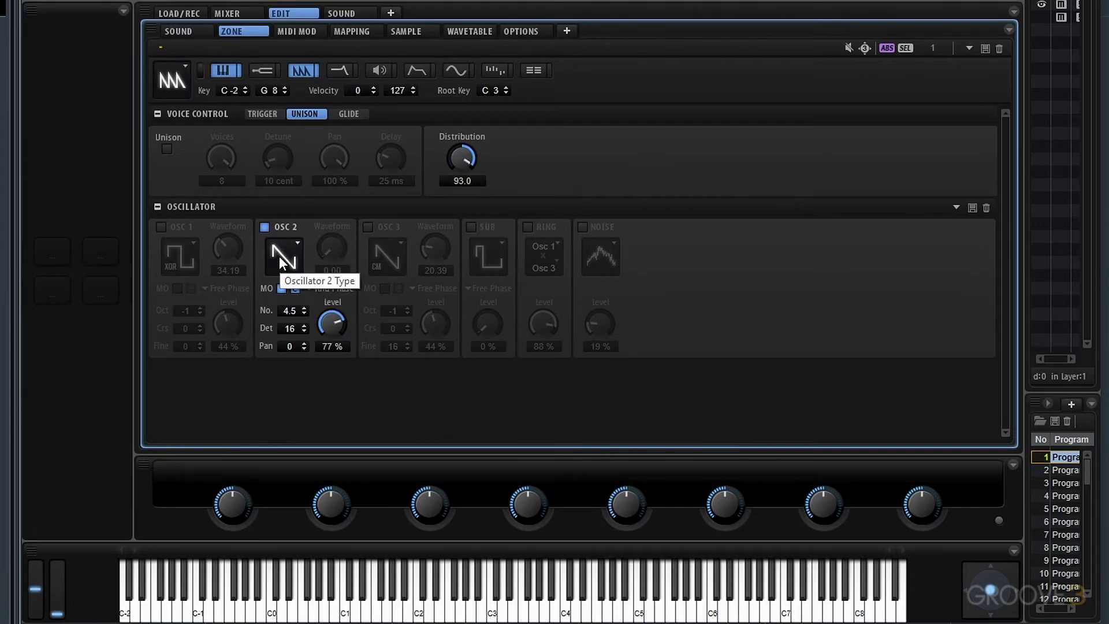
click(321, 288)
click(318, 302)
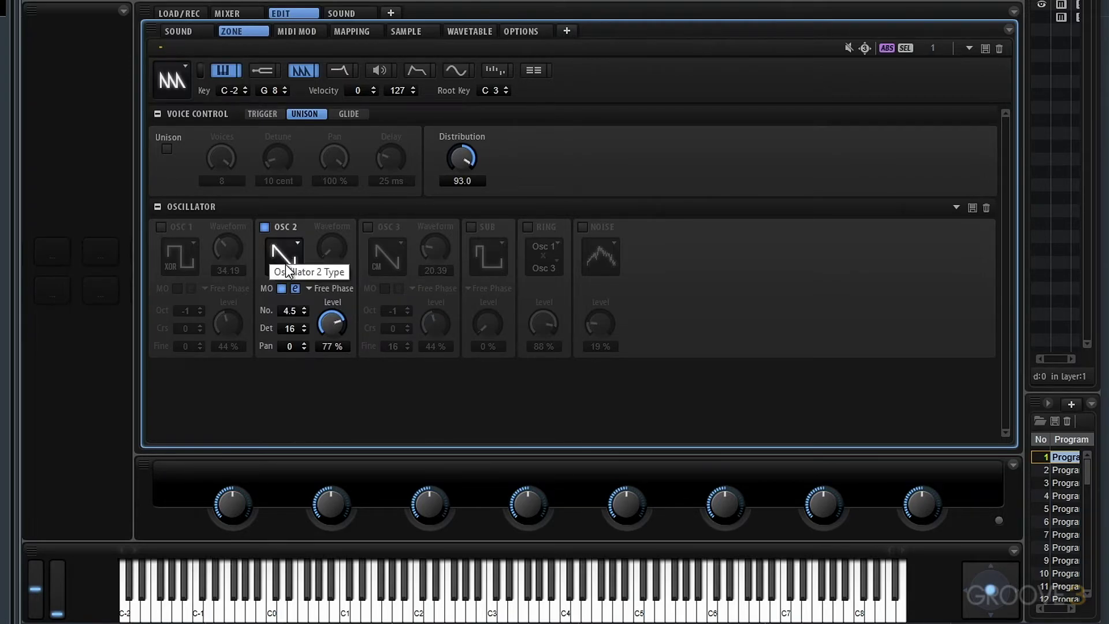
Step: Compare Fixed Phase with Free Phase on oscillator 2, choosing Fixed Phase with a 57° start phase
click(319, 290)
click(342, 341)
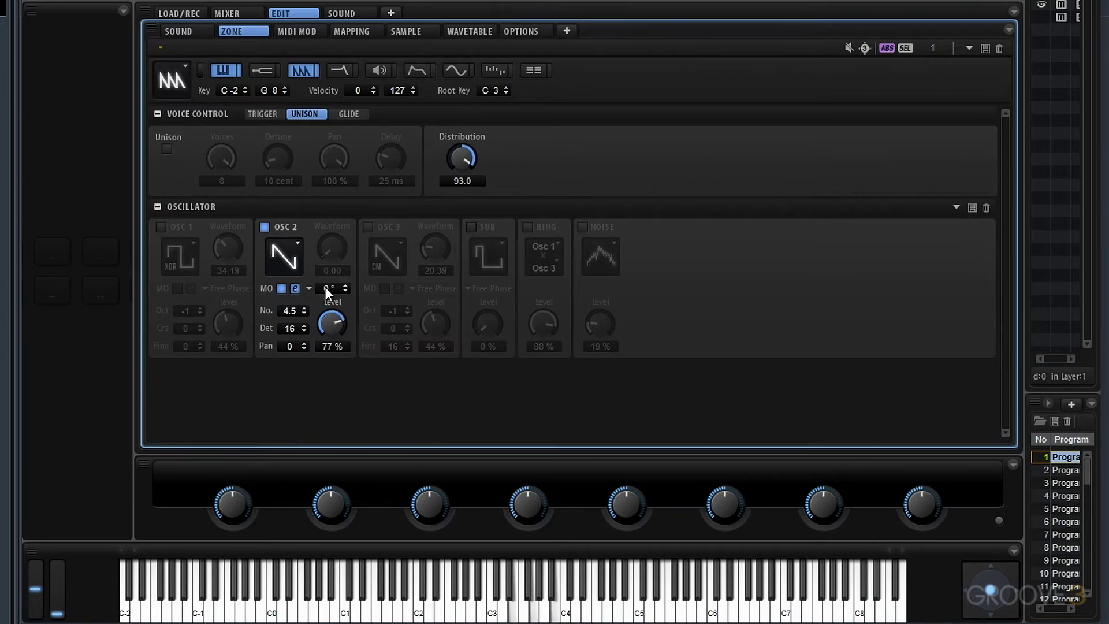
click(309, 288)
click(335, 299)
click(335, 292)
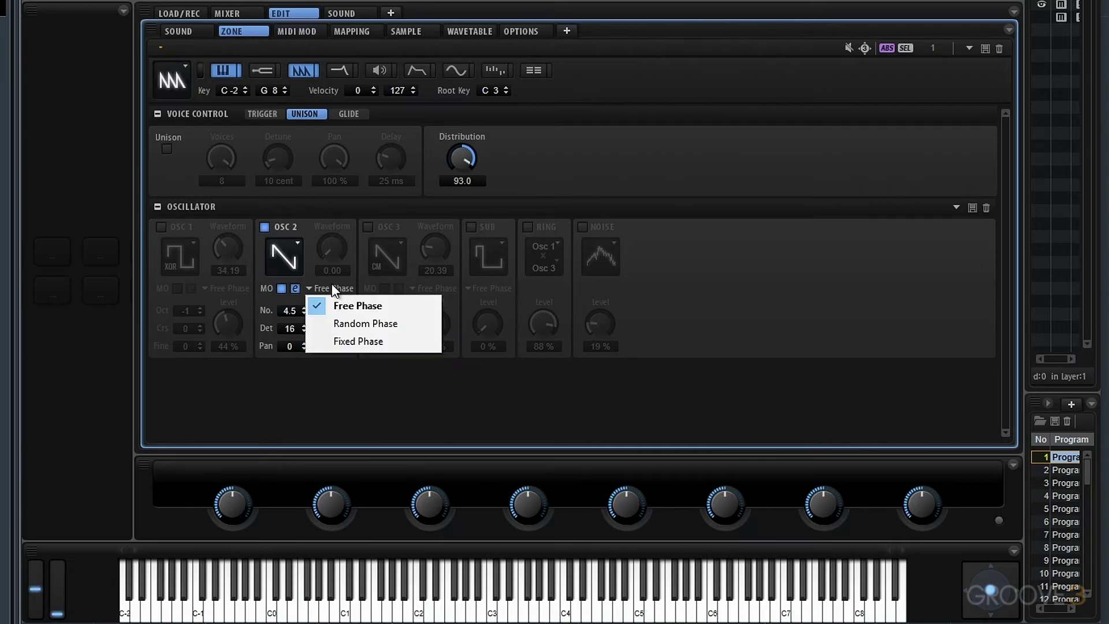
click(350, 341)
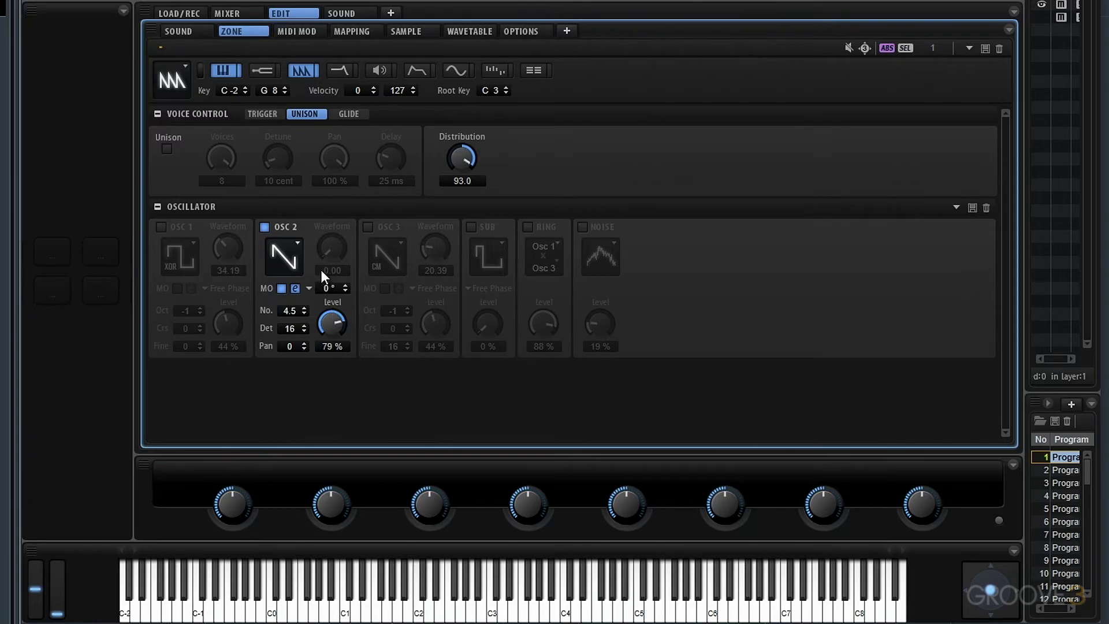
drag(348, 268, 376, 154)
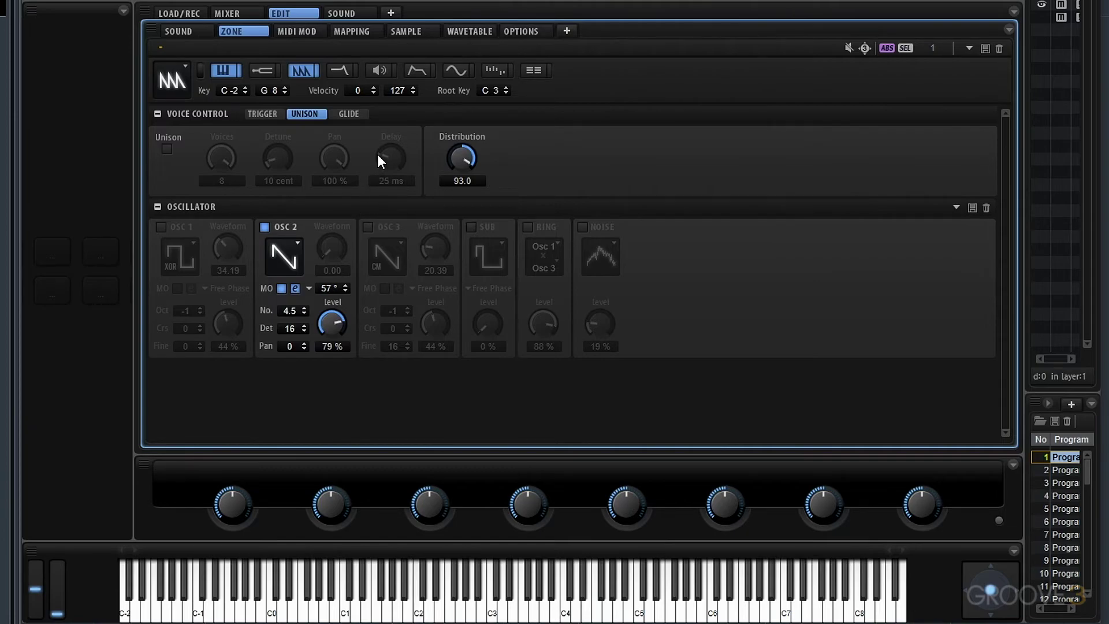
Step: Turn on oscillator 1 with Fixed Phase and set its type to Triangle at 79% level
click(161, 227)
click(205, 289)
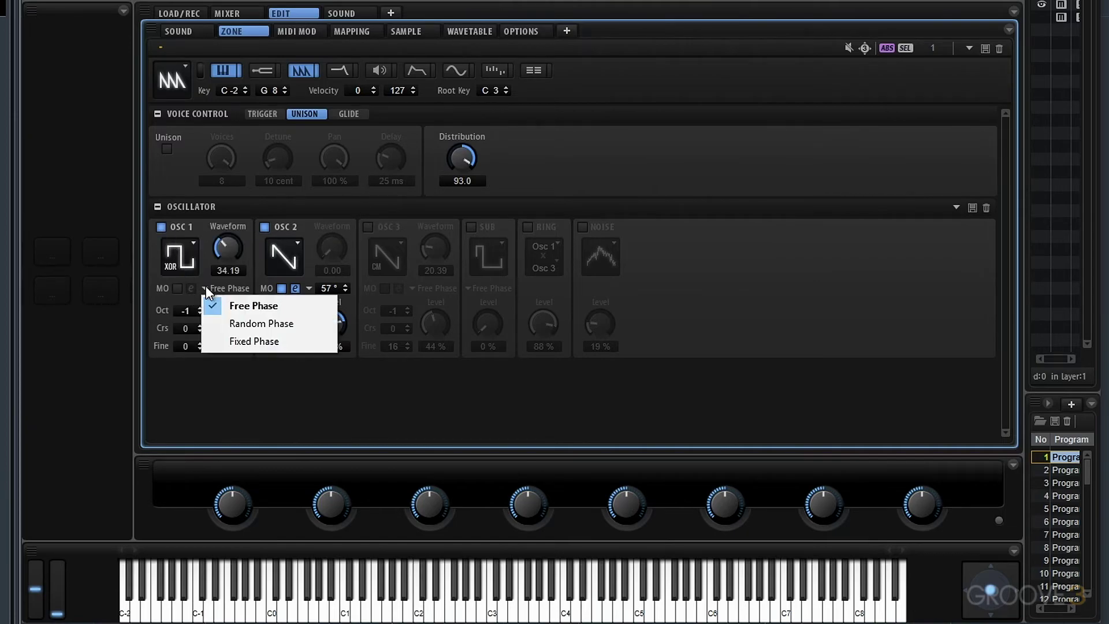
click(228, 339)
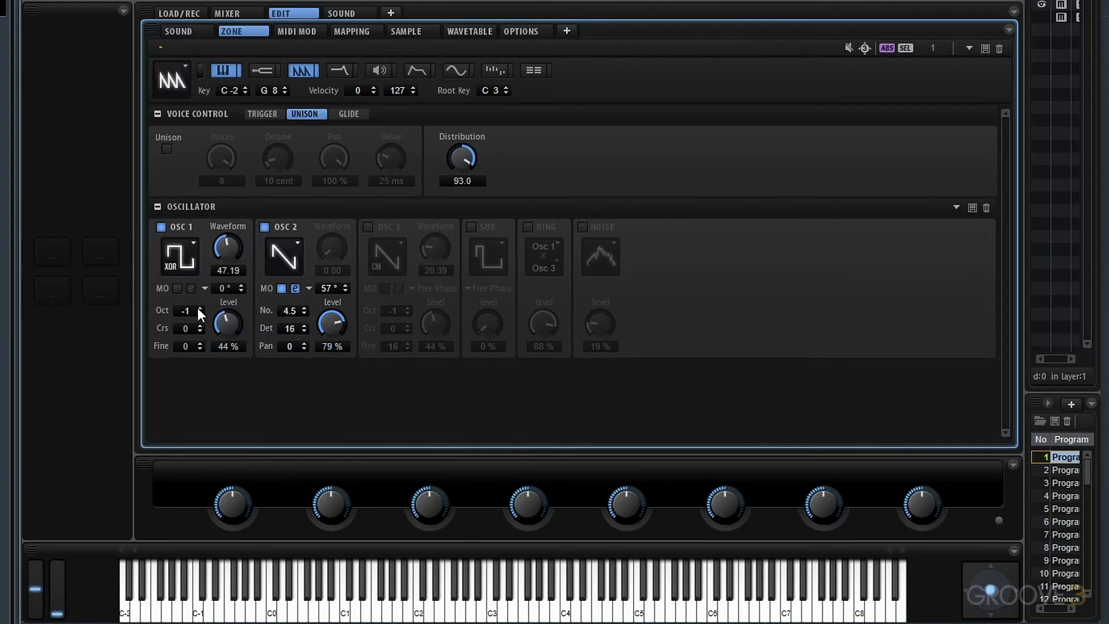
click(173, 260)
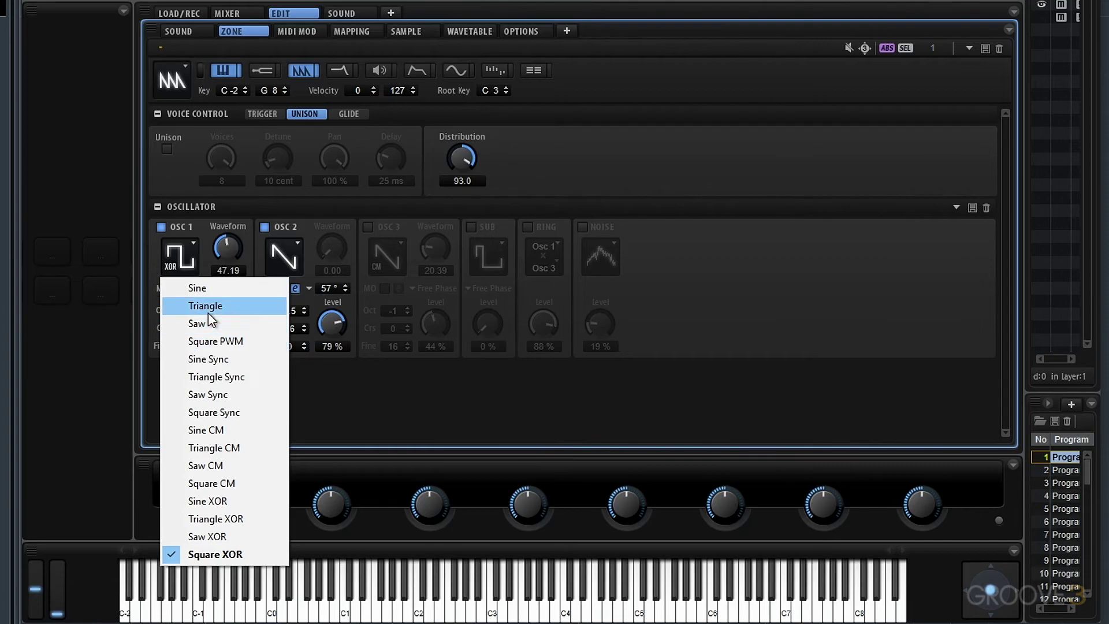
click(199, 310)
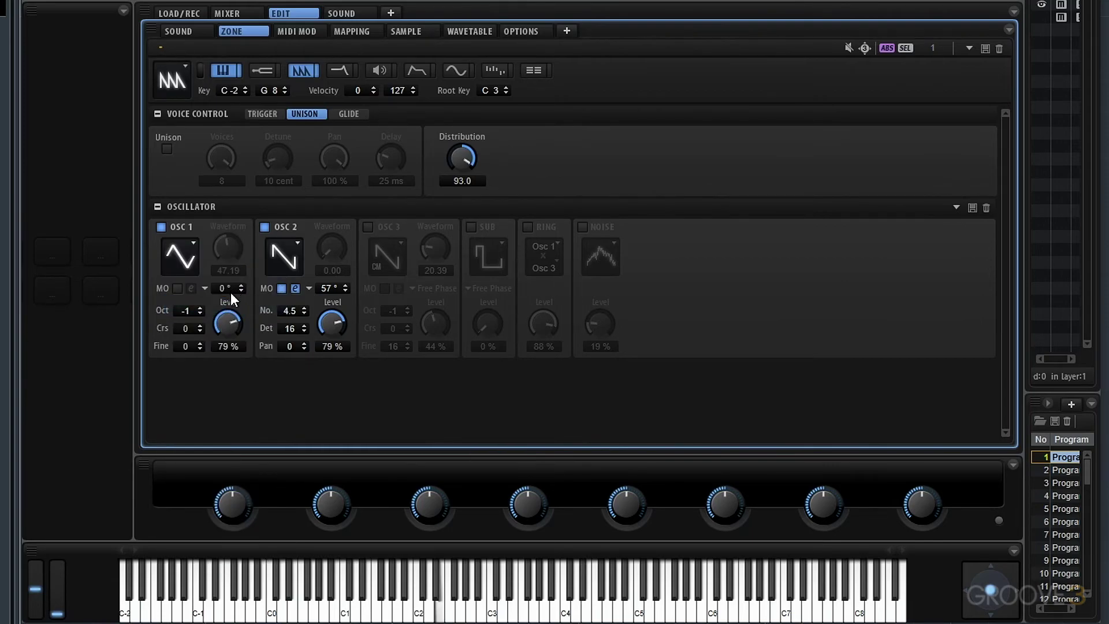
Step: Adjust oscillator 1 to 72° phase and 90% level and oscillator 2 to 0° phase and 33% level, and turn off oscillator 1
drag(233, 268, 242, 187)
drag(230, 309, 241, 259)
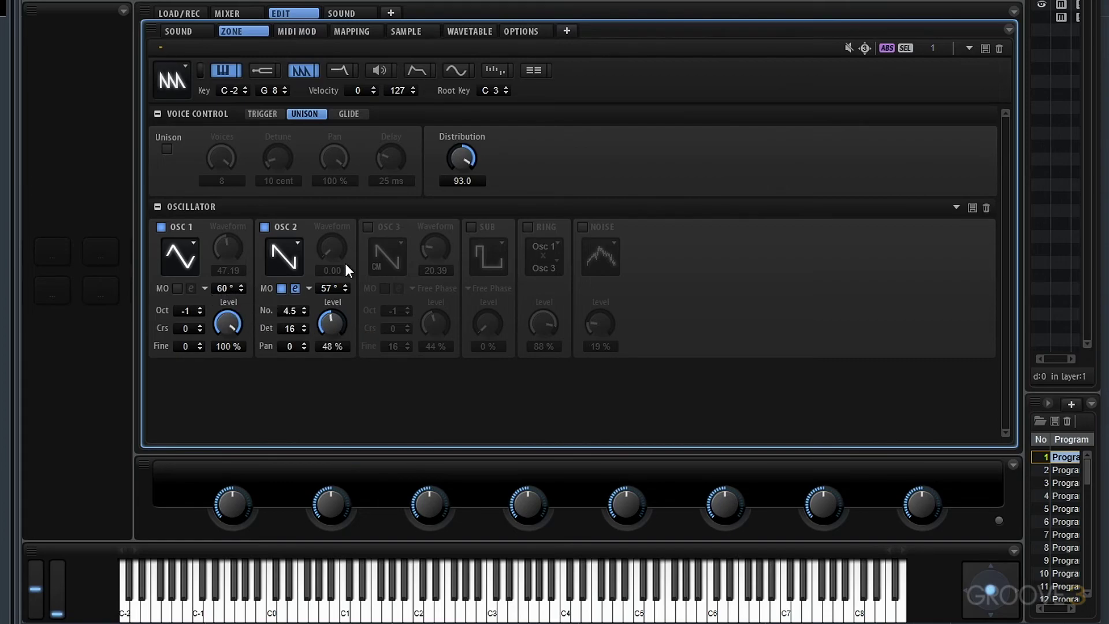
drag(330, 322, 330, 306)
drag(333, 289, 341, 360)
click(162, 227)
Step: Set oscillator 2 to Free Phase with a multi-oscillator number of 5.0, detune 8, pan 62 and 50% level
drag(296, 312, 300, 279)
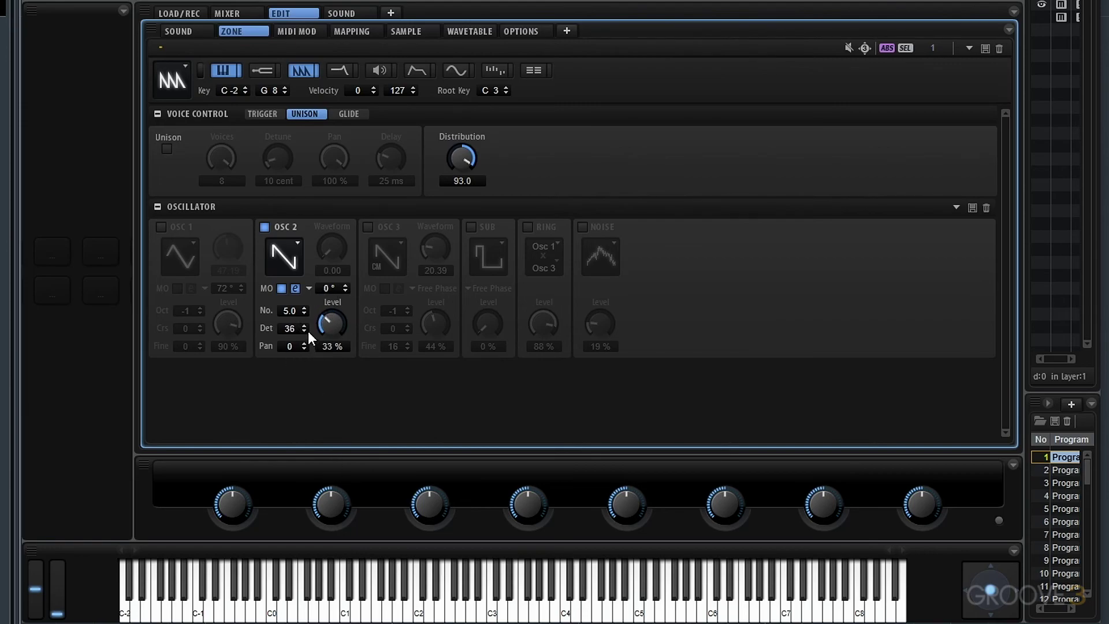
click(307, 288)
click(332, 303)
click(290, 328)
text(9)
key(Return)
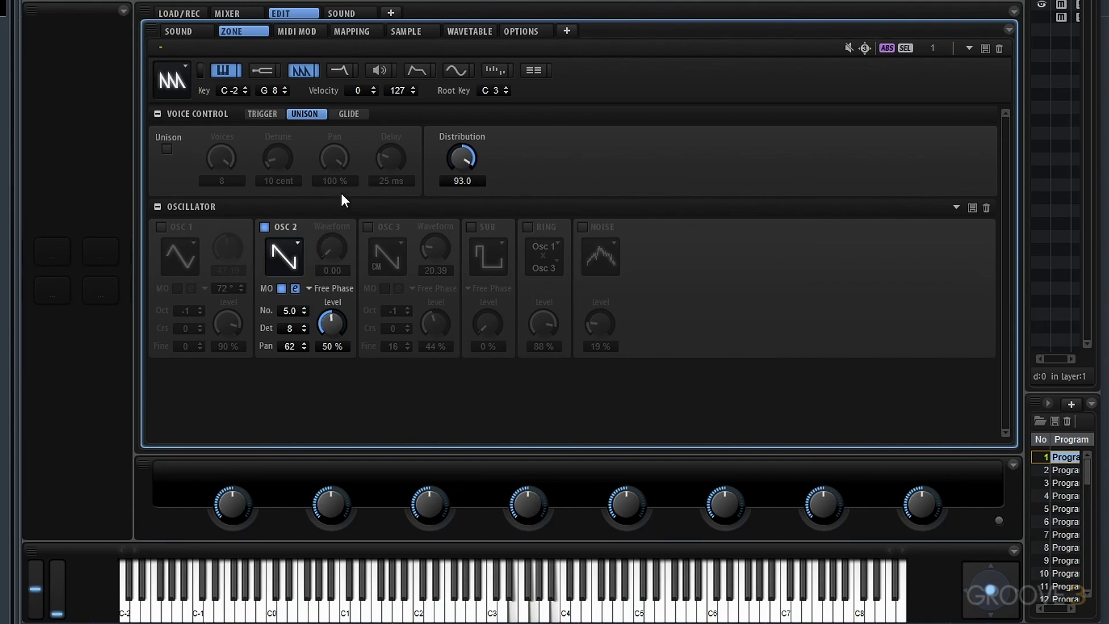